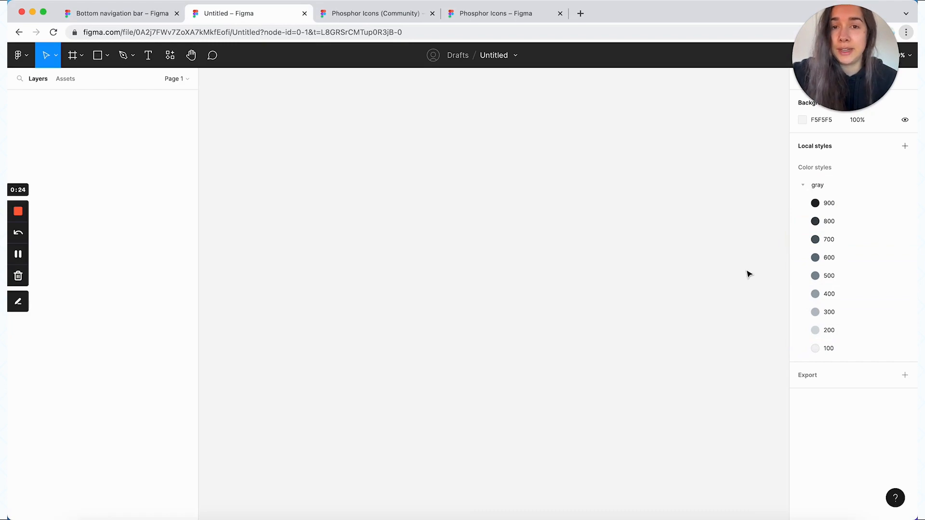
Search the Phosphor Icons (Community) file for "sun" and locate the Sun component
click(394, 15)
click(476, 16)
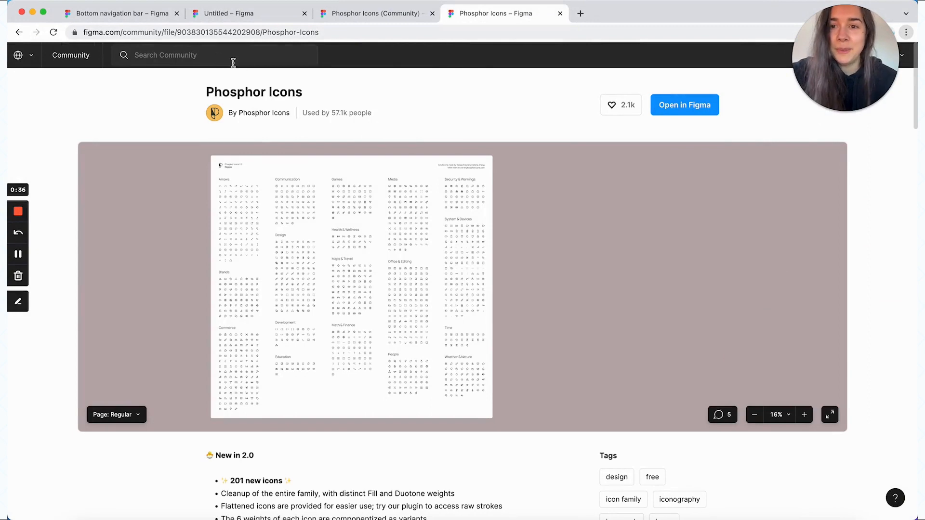
click(370, 10)
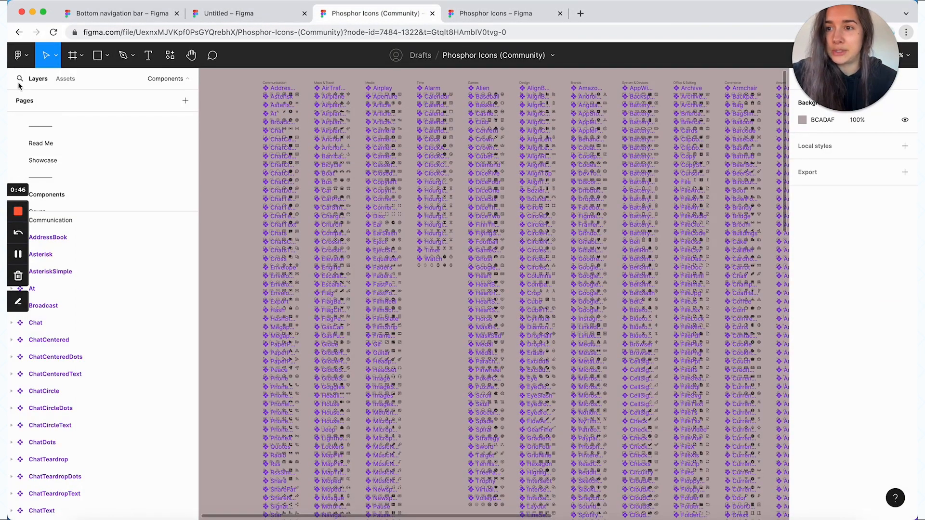
click(20, 81)
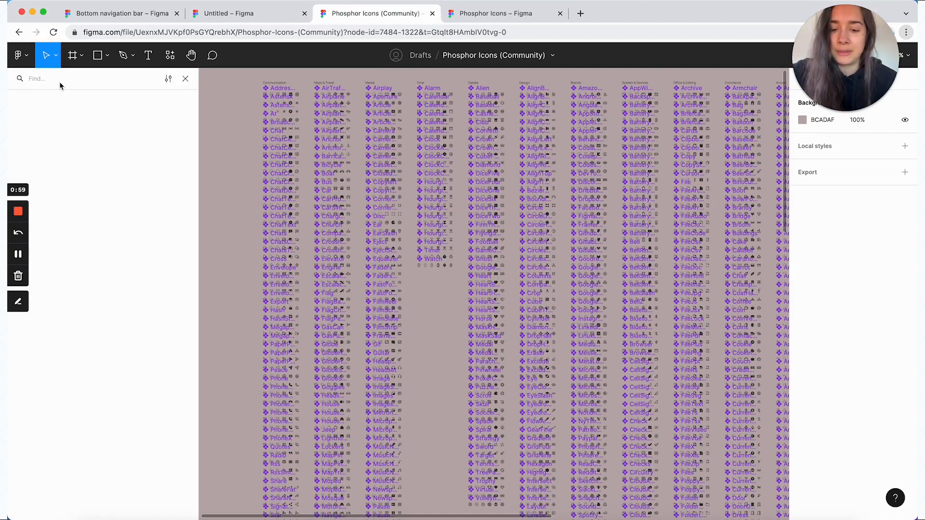
text(sun)
key(Return)
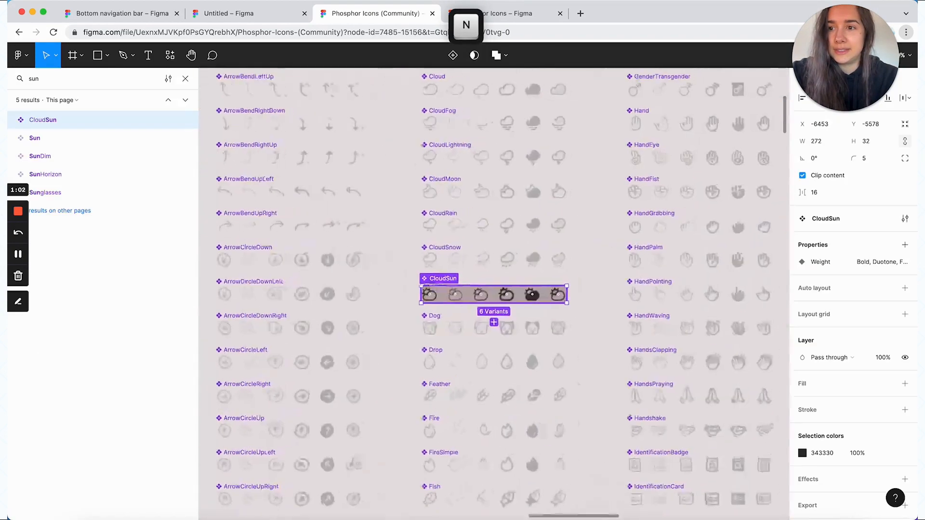
click(57, 138)
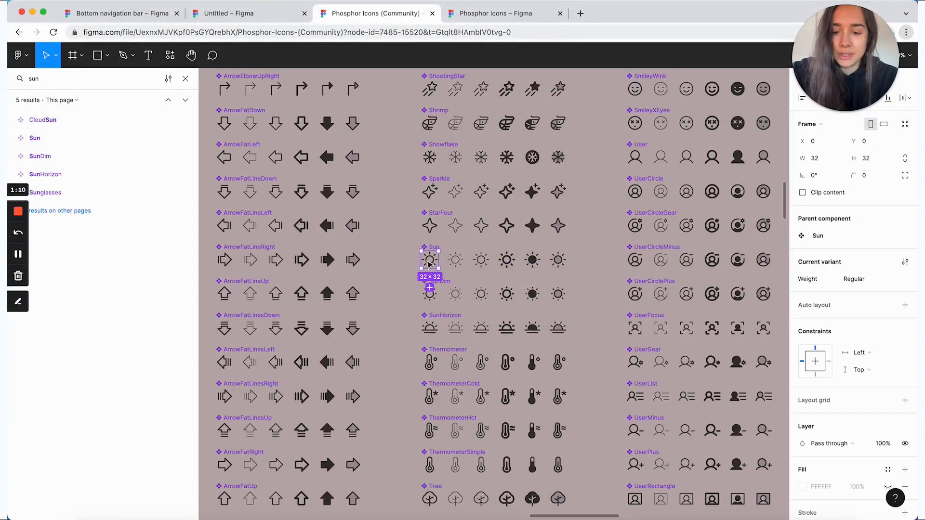
Copy the Regular-weight Sun icon into the Untitled file and detach its instance
key(super+c)
click(215, 12)
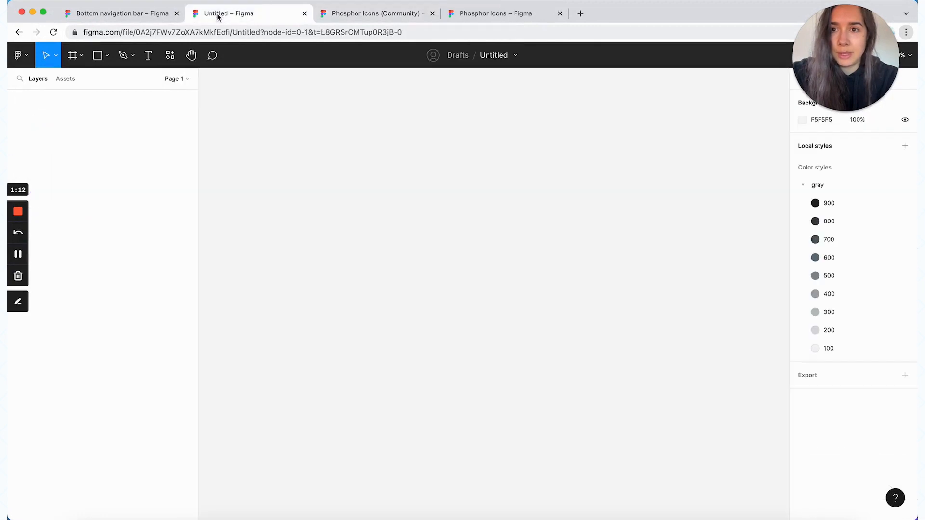
key(super+v)
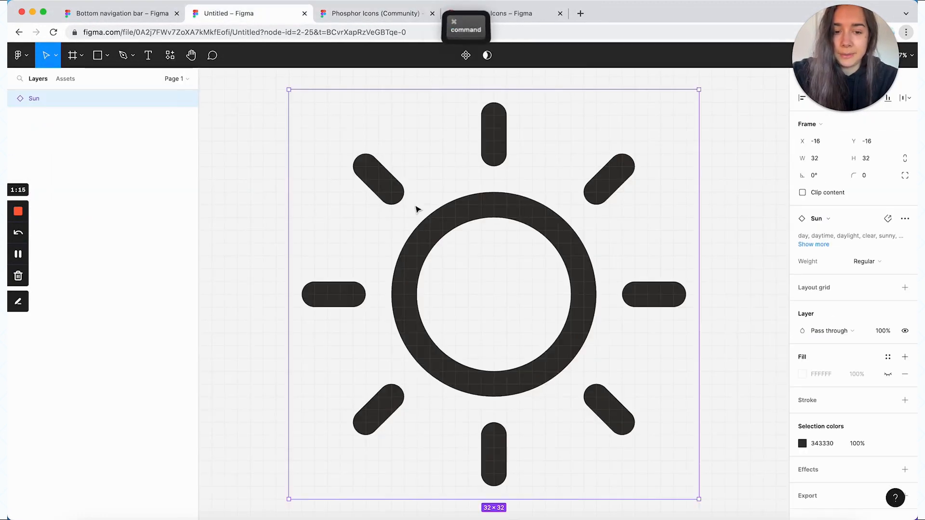
key(super+minus)
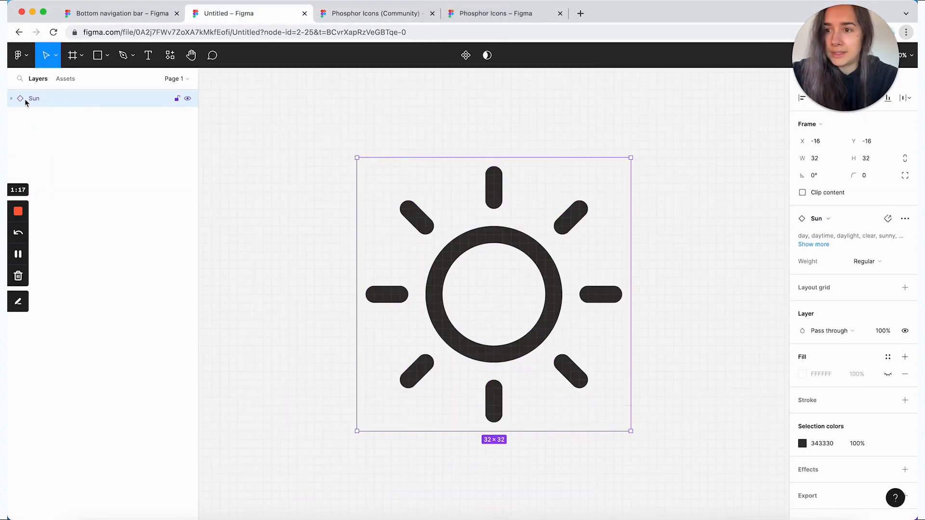
ctrl+click(397, 173)
click(454, 382)
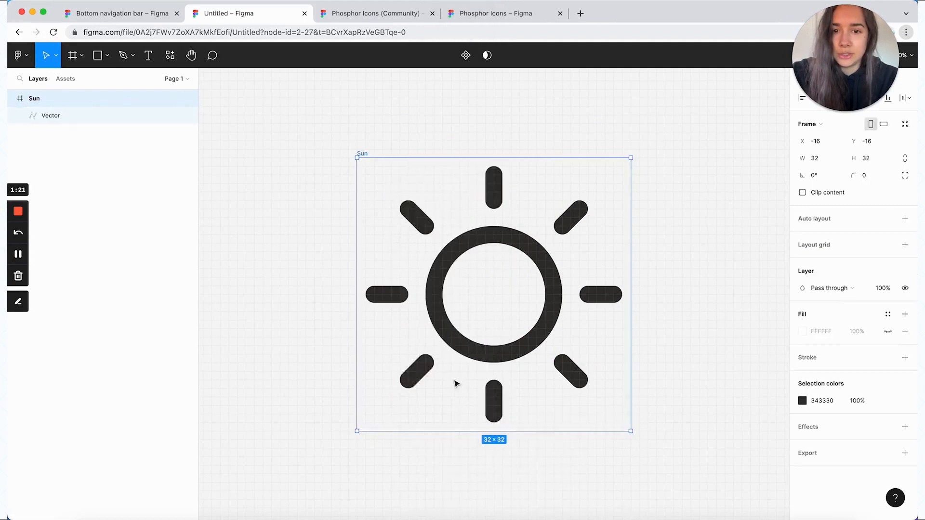
Scale the vector inside the Sun frame proportionally to a width of 22
click(510, 248)
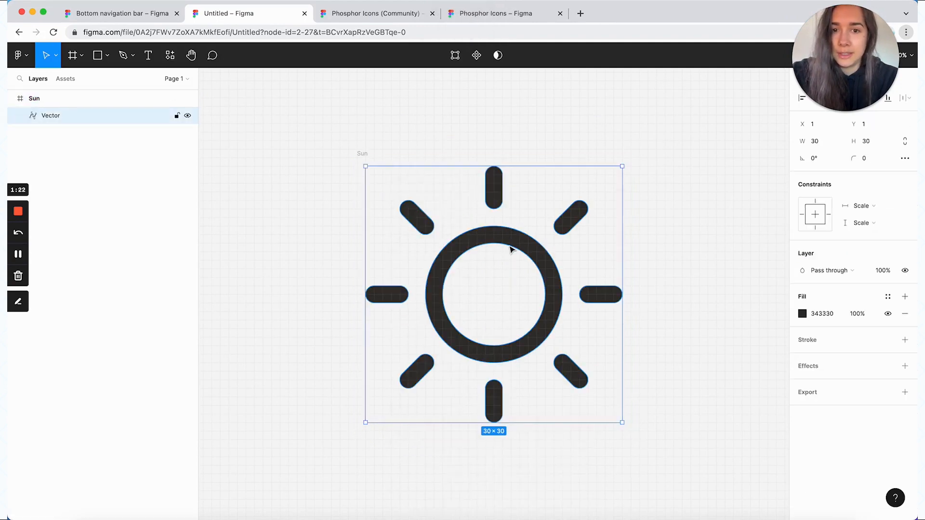
key(k)
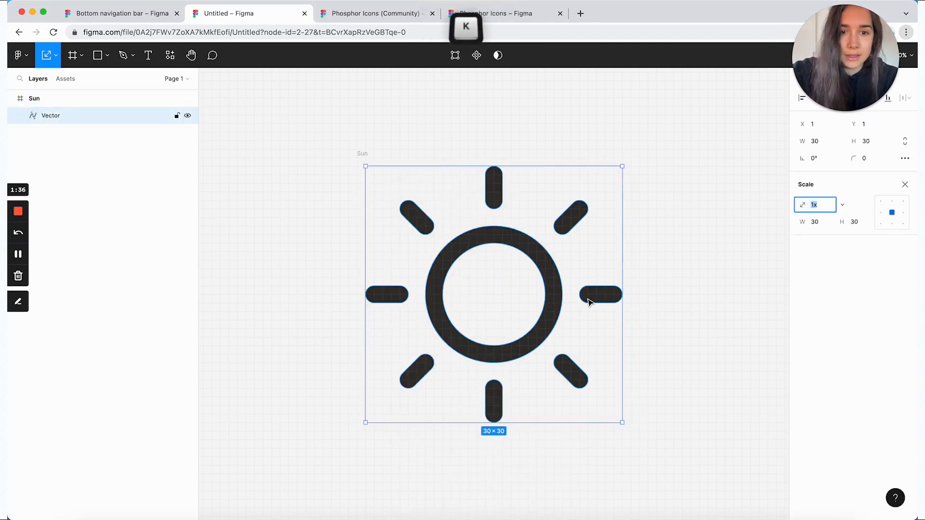
click(825, 223)
text(22)
key(Return)
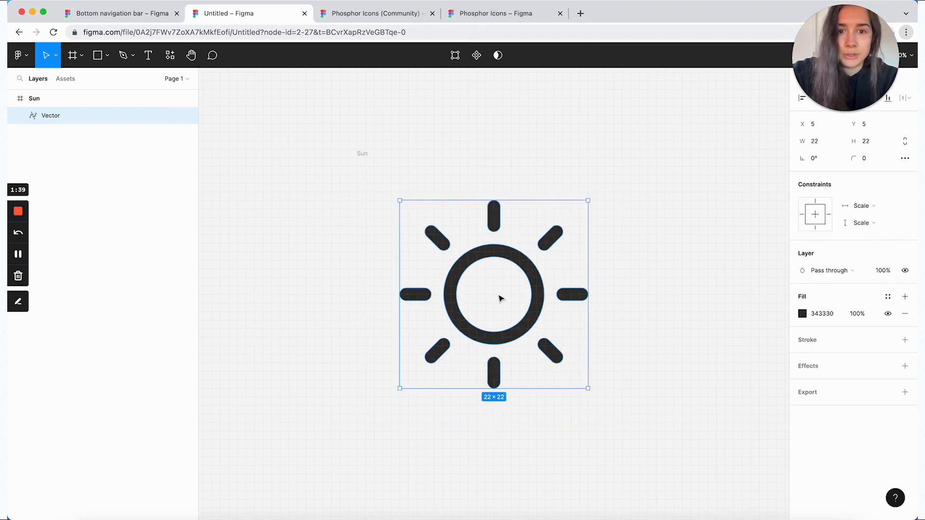
Rename the icon frame "sun" and turn it into a component
double_click(361, 153)
text(sun)
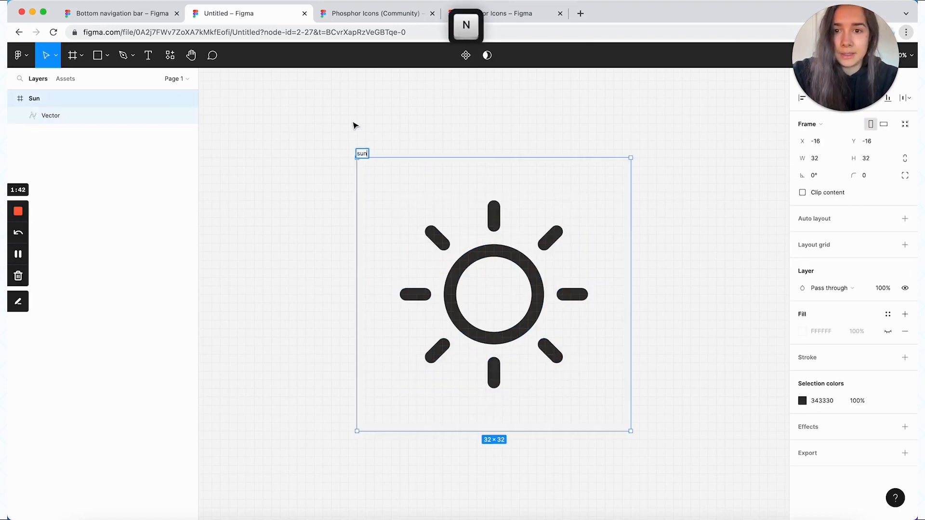
click(354, 127)
click(363, 155)
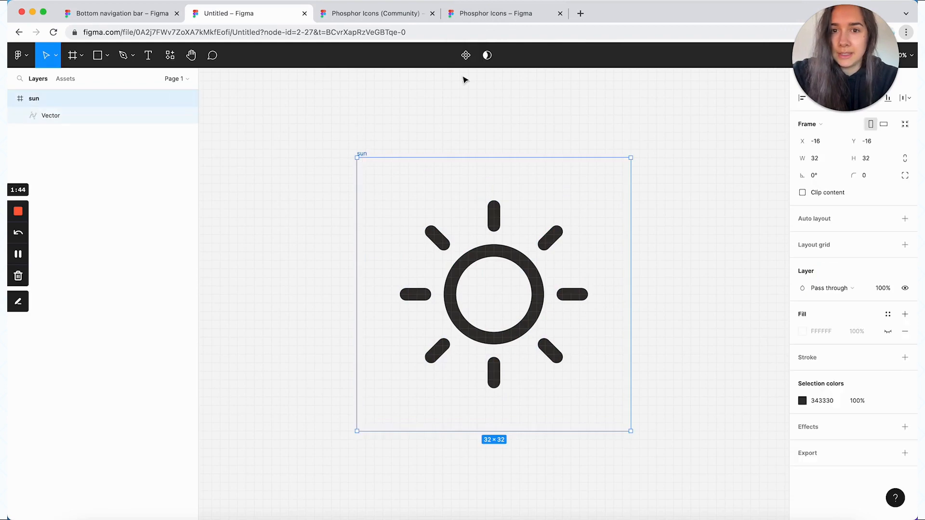
click(465, 55)
click(466, 140)
click(483, 223)
drag(476, 233, 433, 180)
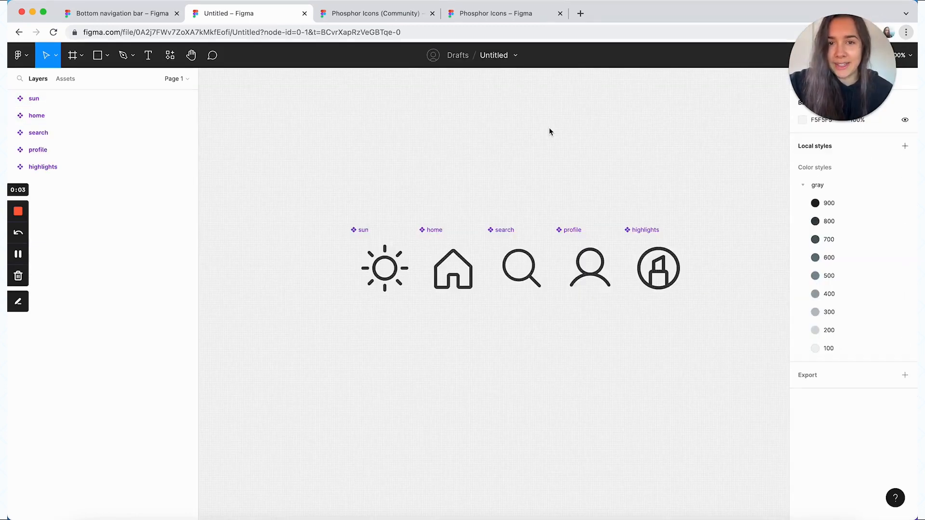
Wrap the sun, home, search, profile and highlights components in an auto layout frame named "icons"
drag(716, 339, 295, 199)
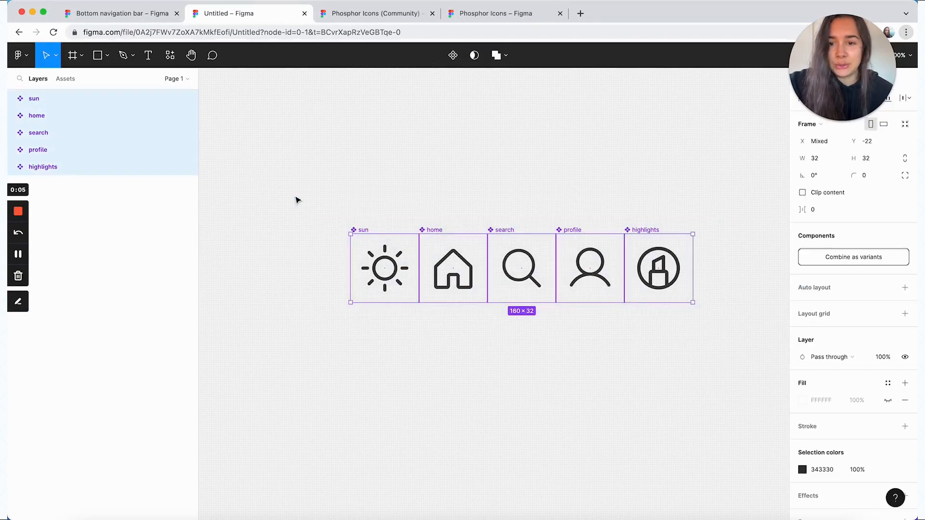
key(shift+a)
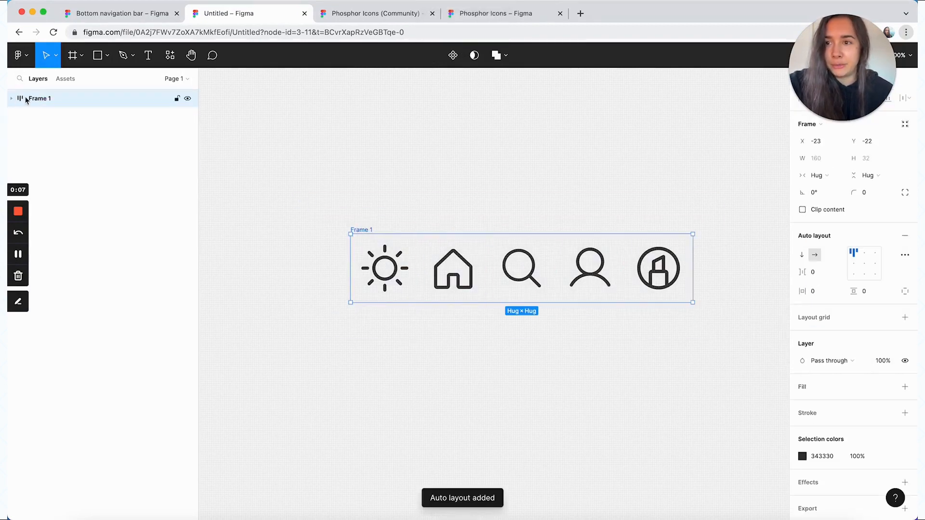
double_click(44, 99)
text(icons)
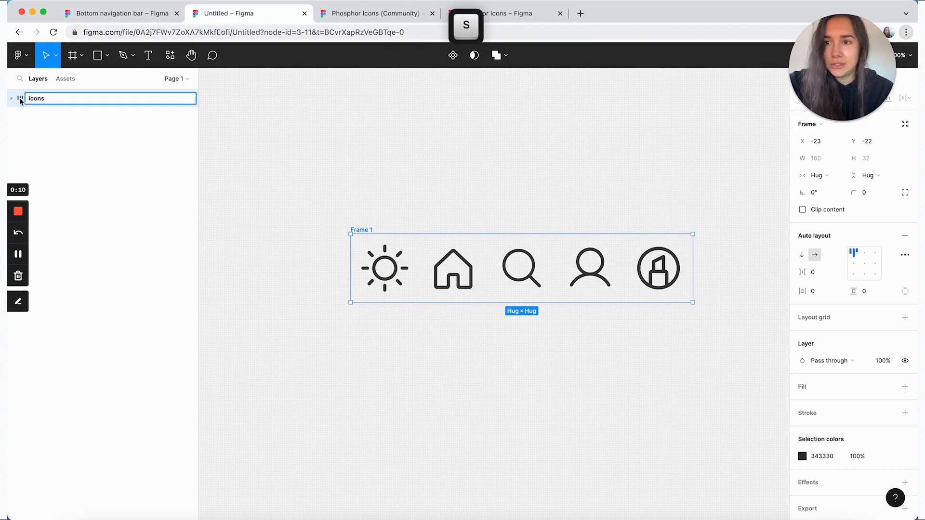
key(Return)
click(410, 177)
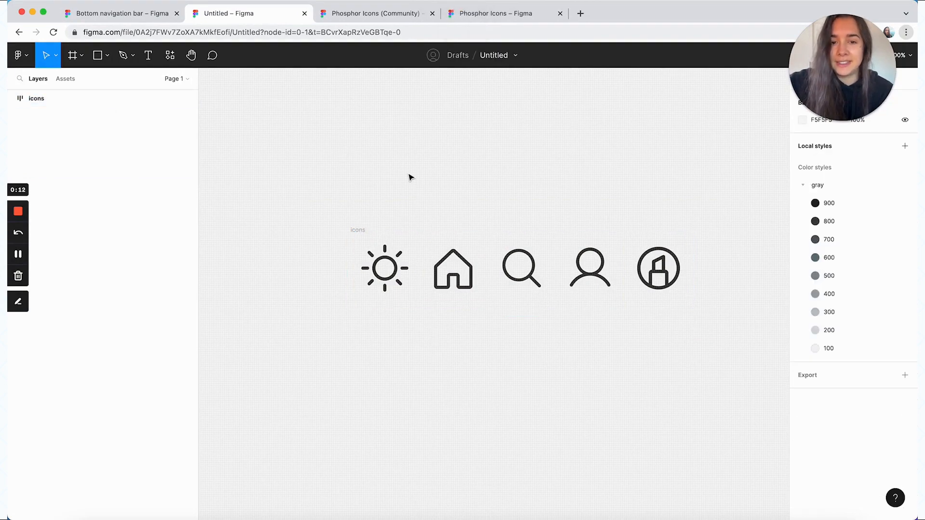
Inspect the vector layers nested inside the sun, home and search components
double_click(396, 264)
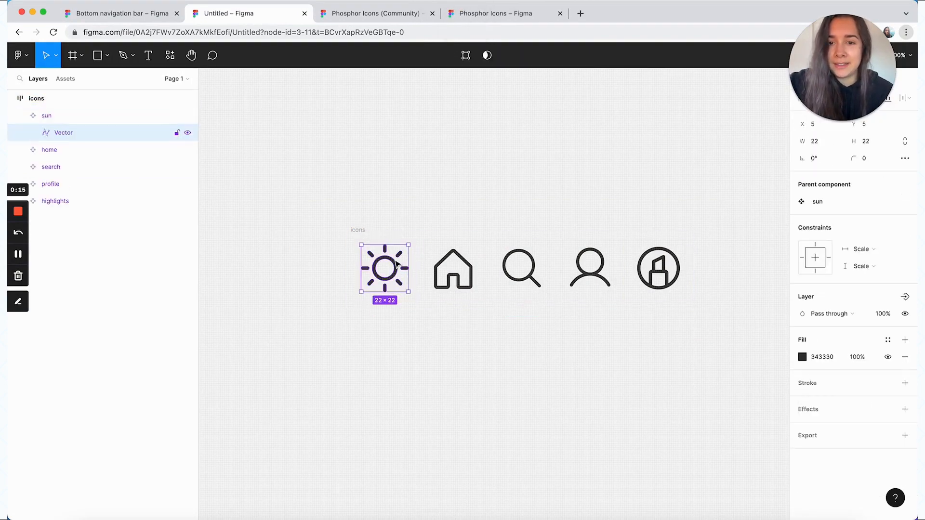
double_click(460, 259)
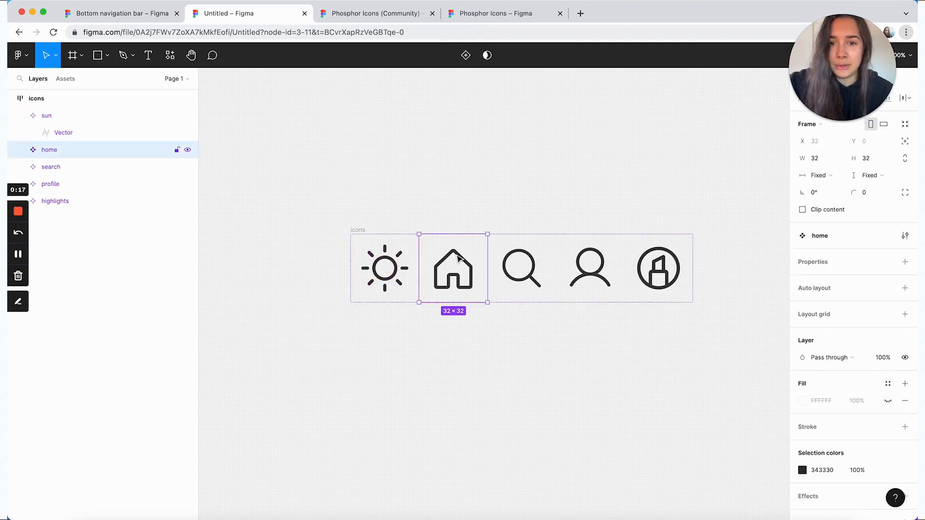
double_click(509, 255)
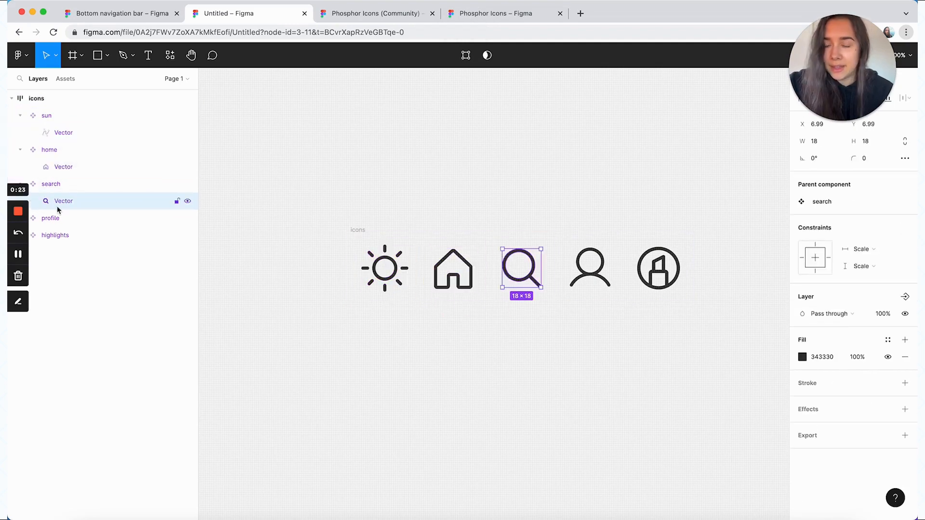
click(59, 169)
click(60, 133)
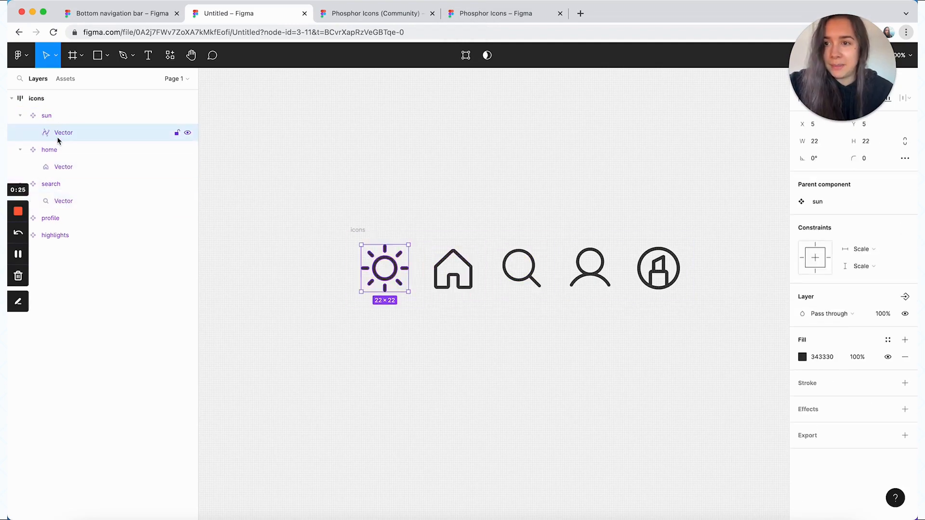
click(419, 171)
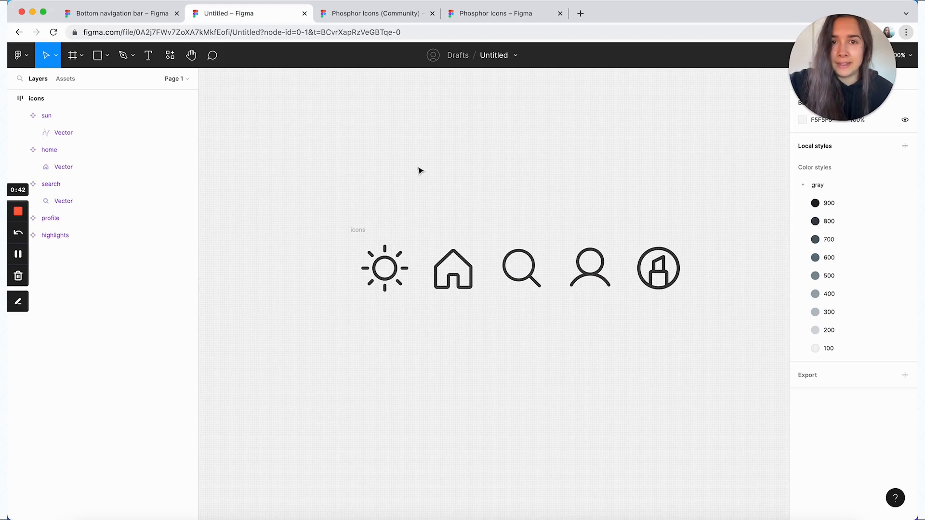
Place an instance of the sun component on the canvas below the icons frame
click(330, 153)
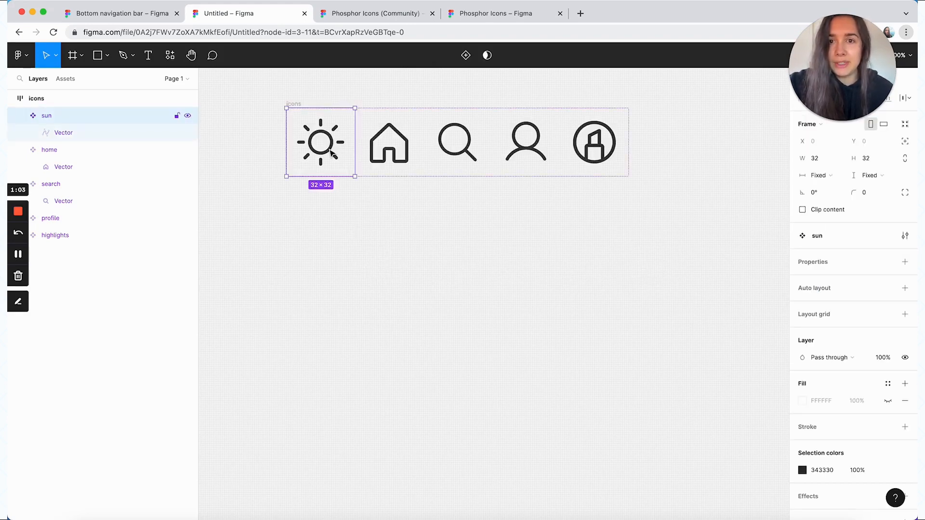
drag(331, 153, 333, 282)
click(390, 254)
click(329, 275)
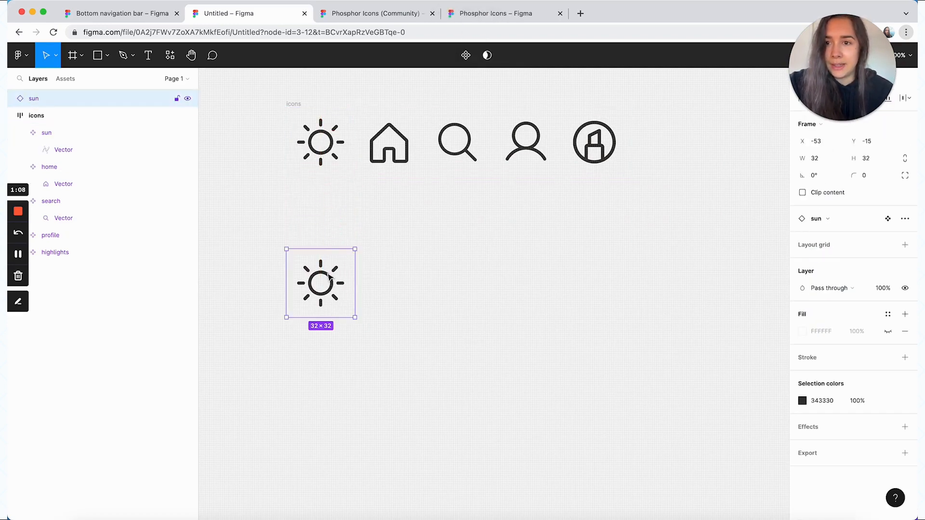
Add the text "Label" directly beneath the sun instance
key(t)
click(398, 315)
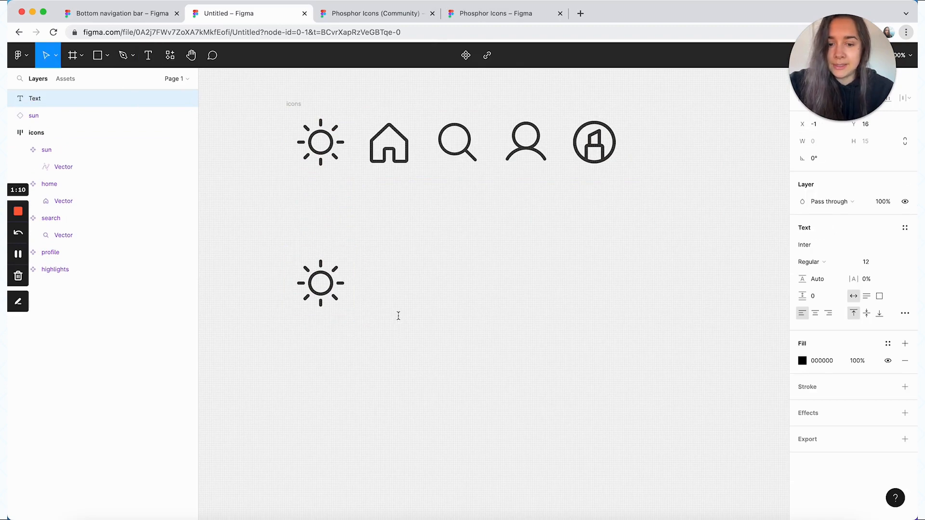
text(Label)
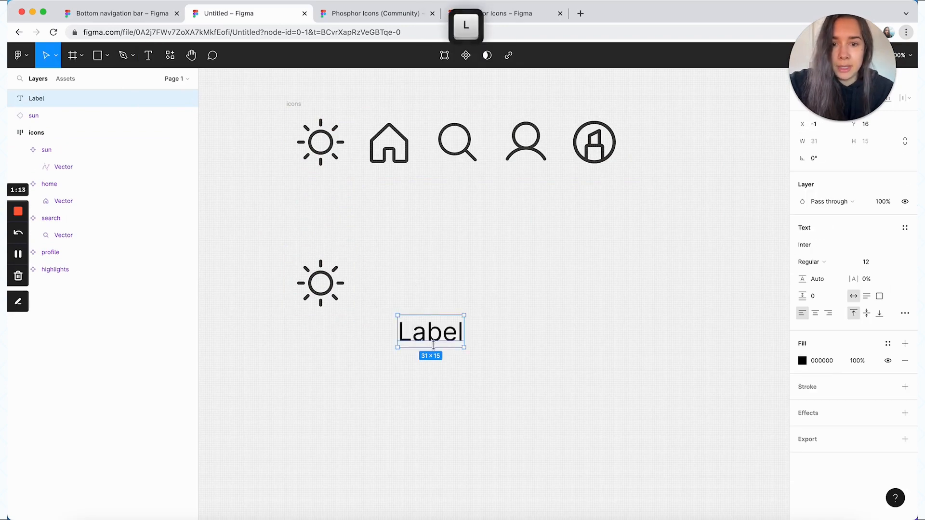
key(Escape)
drag(433, 345, 322, 354)
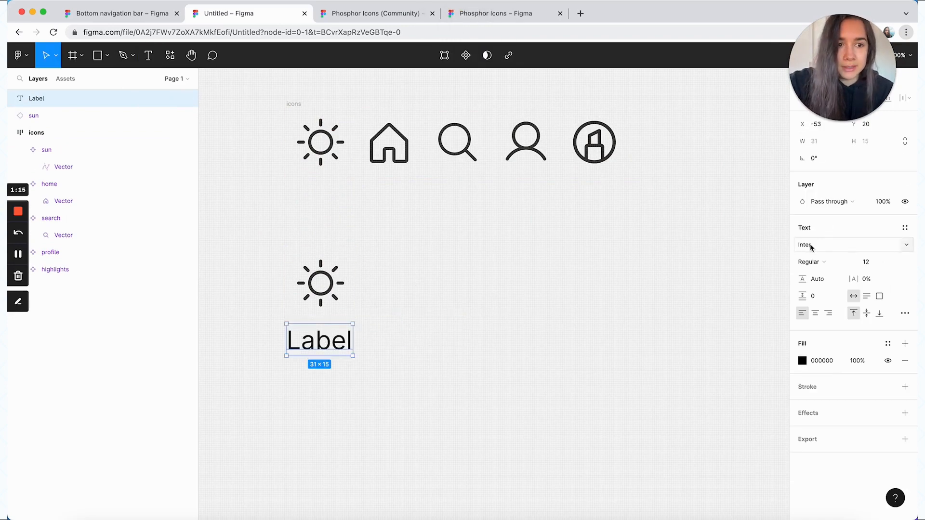
click(871, 262)
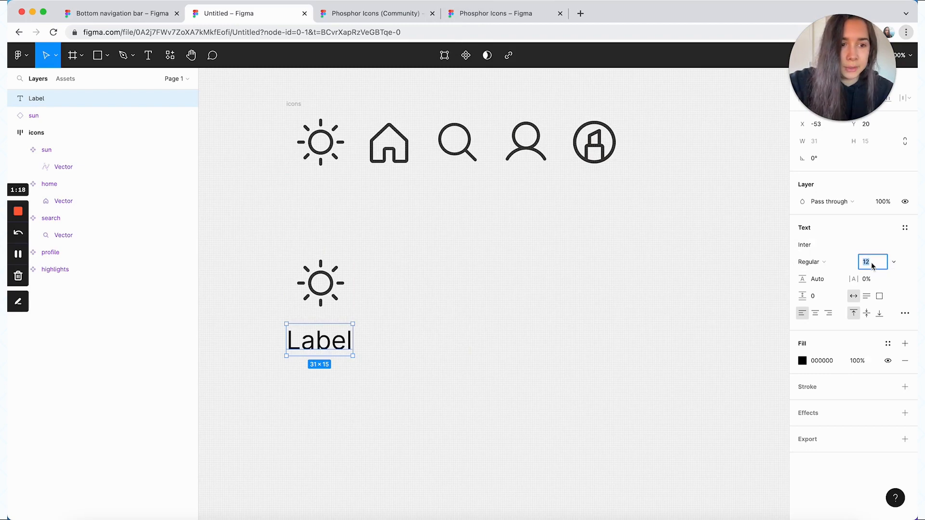
click(508, 368)
Wrap the sun instance and label in a vertical, top-center-aligned auto layout and color both with the gray/500 style
drag(382, 388, 241, 237)
key(shift+a)
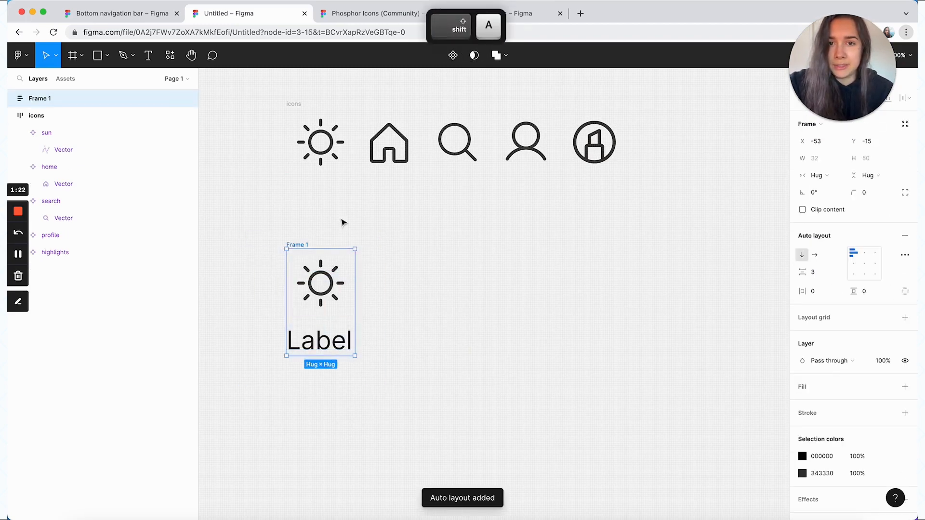
click(865, 253)
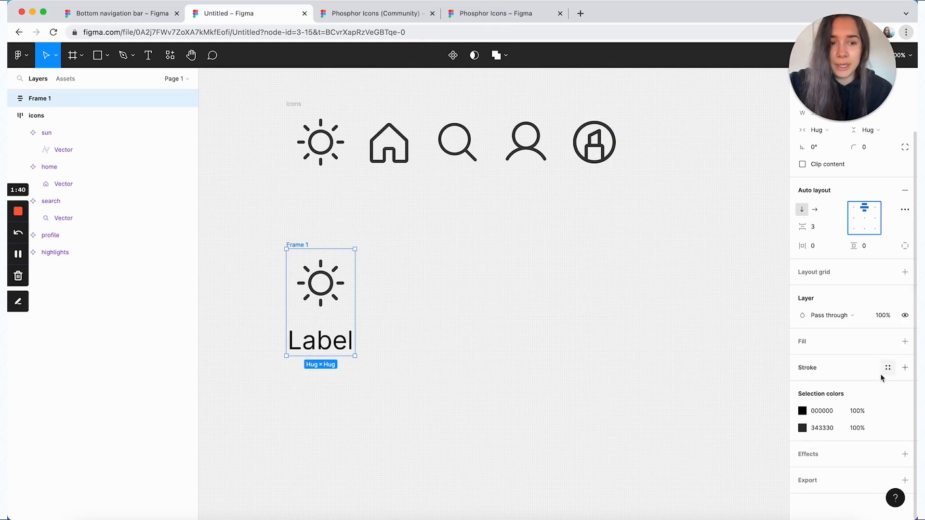
click(888, 428)
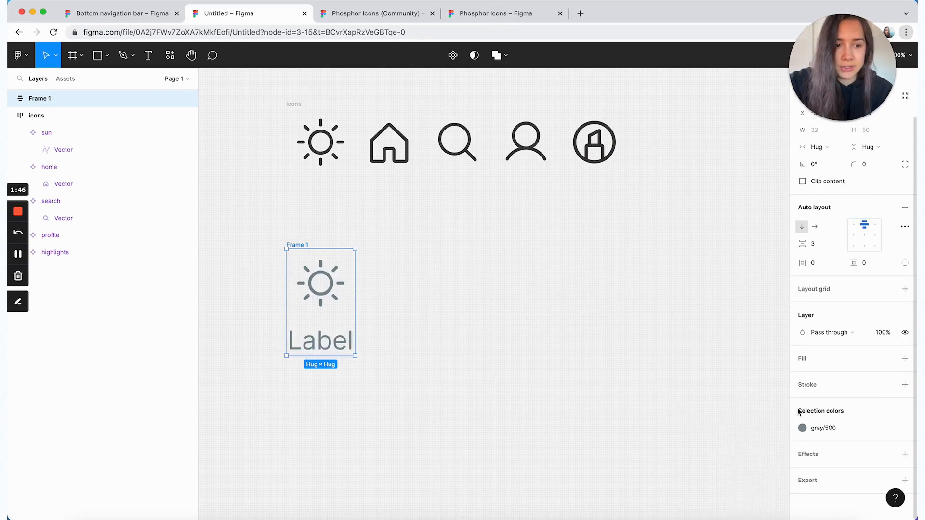
click(668, 318)
Change the color of all five components in the icons frame to black, 000000
scroll(674, 260, up, 3)
drag(703, 244, 287, 166)
scroll(869, 427, down, 1)
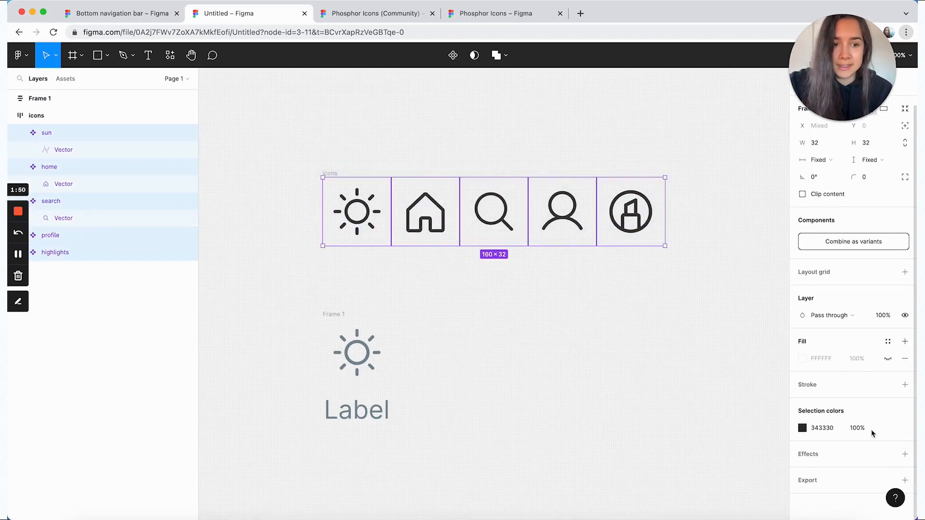
click(802, 428)
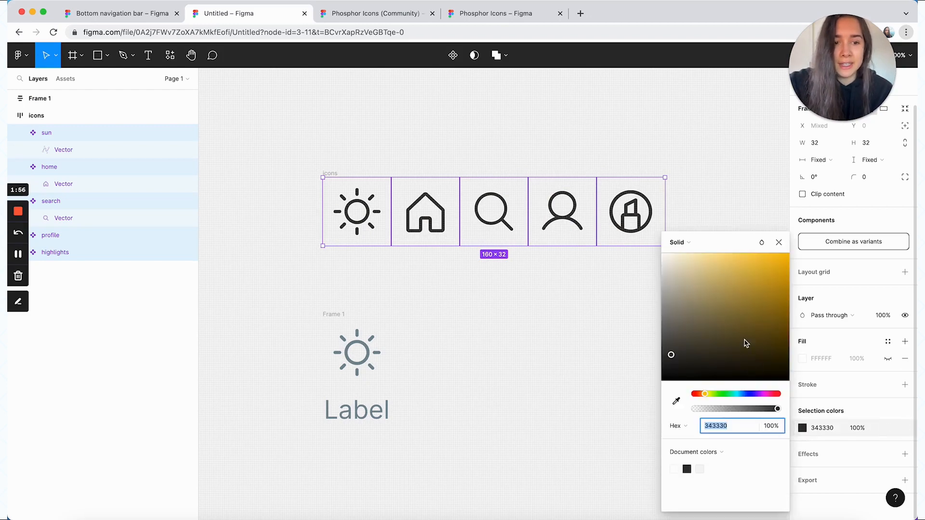
drag(746, 340, 616, 392)
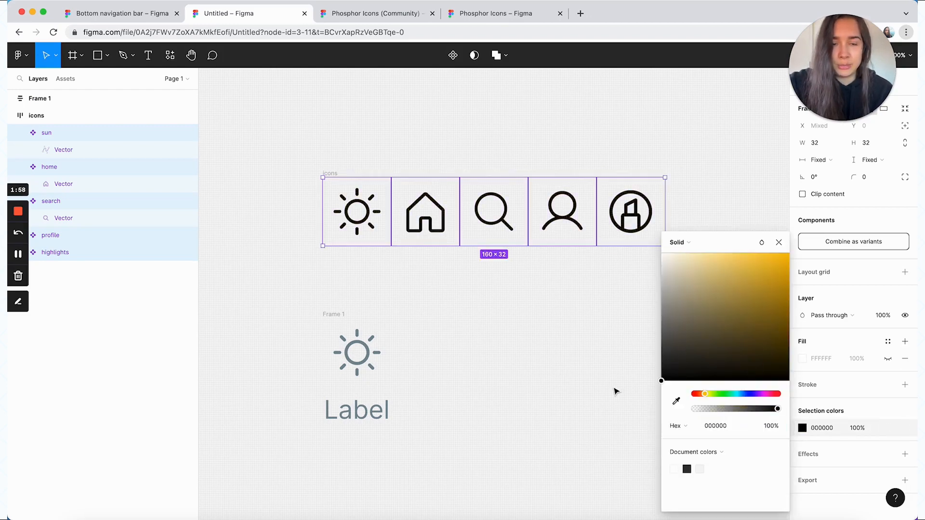
Rename the frame containing the sun and label as "tab"
click(616, 391)
click(339, 392)
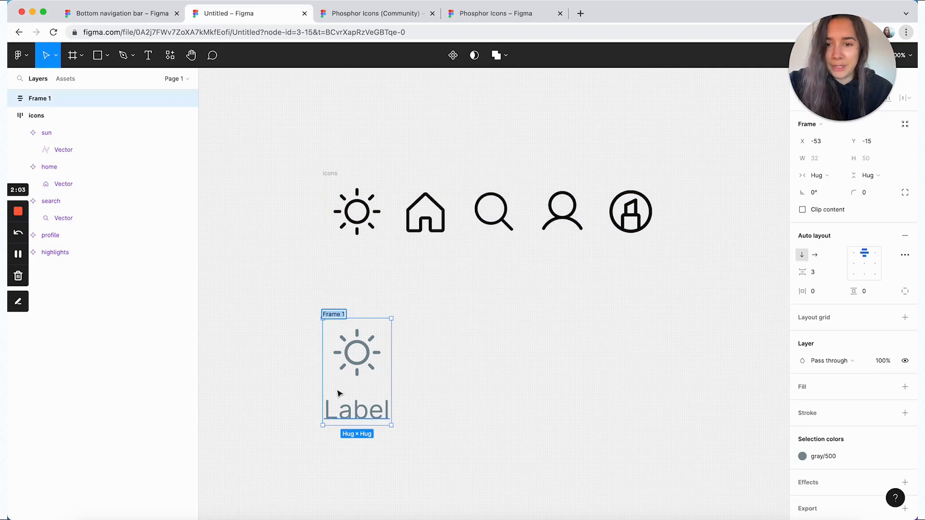
text(tab)
click(455, 365)
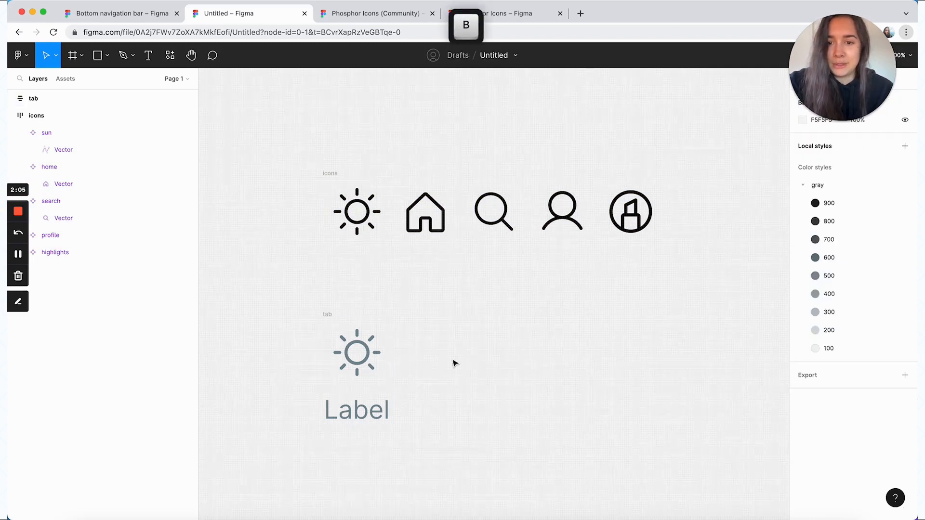
Turn the tab frame into a component and shift it slightly closer to the icons frame
click(330, 314)
click(452, 55)
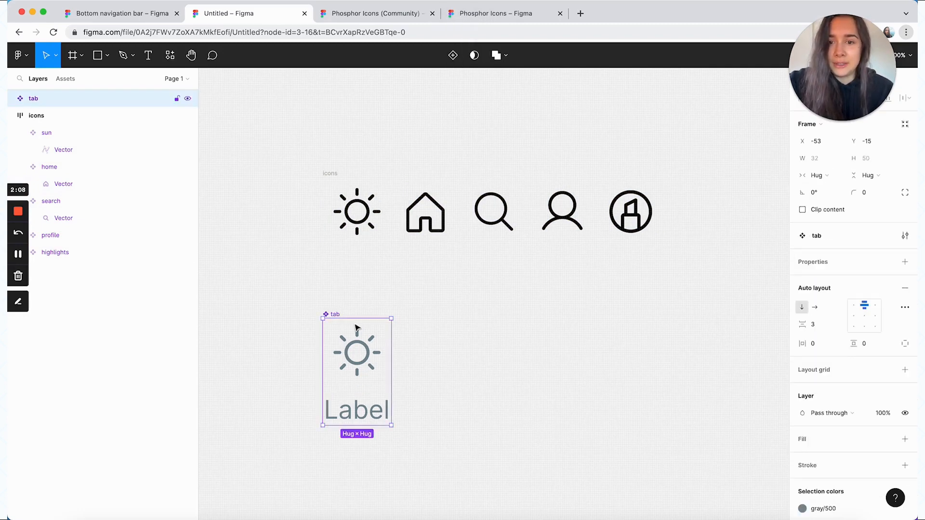
drag(337, 317, 356, 293)
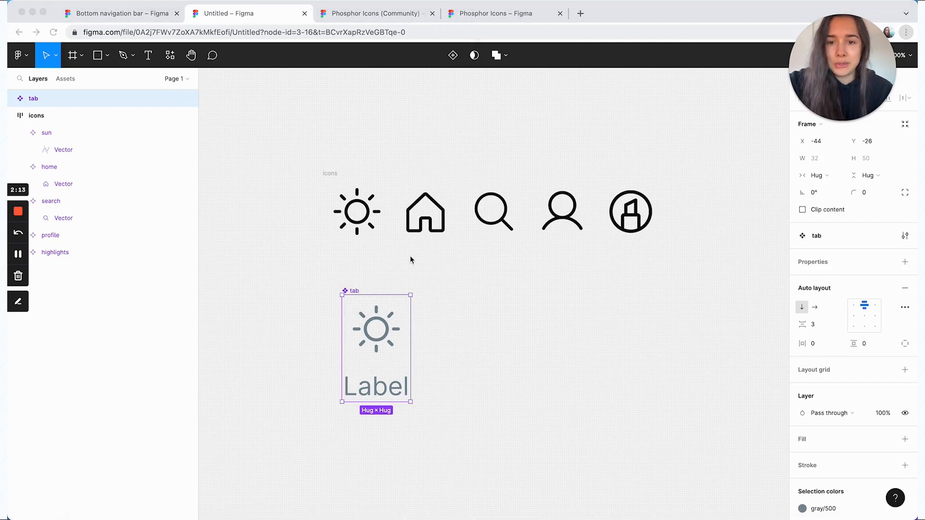
Create an instance swap property named "Icon" on the tab's sun instance, with all components in the icons frame as preferred values
double_click(380, 341)
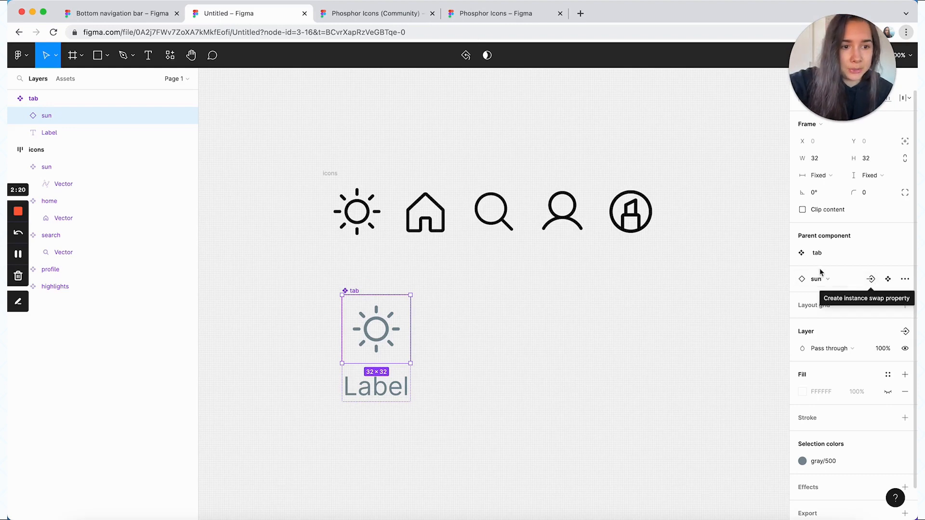
click(872, 280)
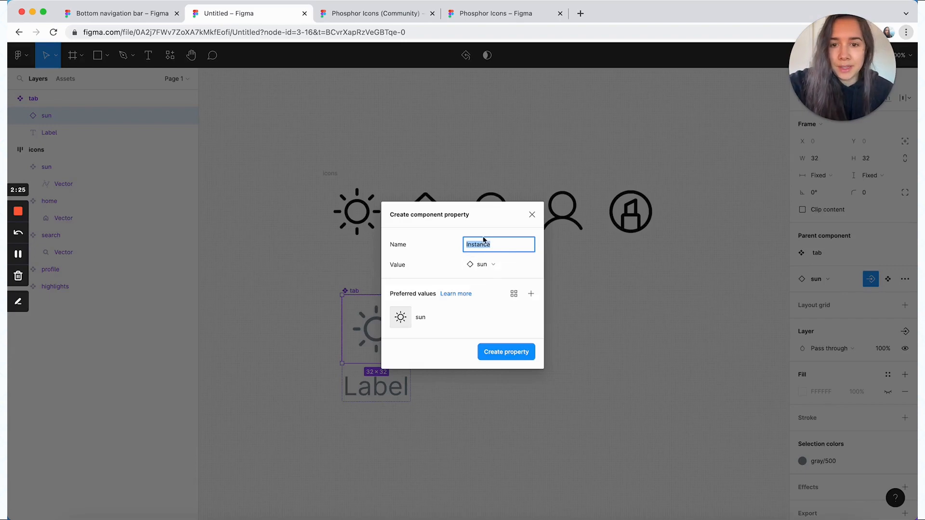
text(Icon)
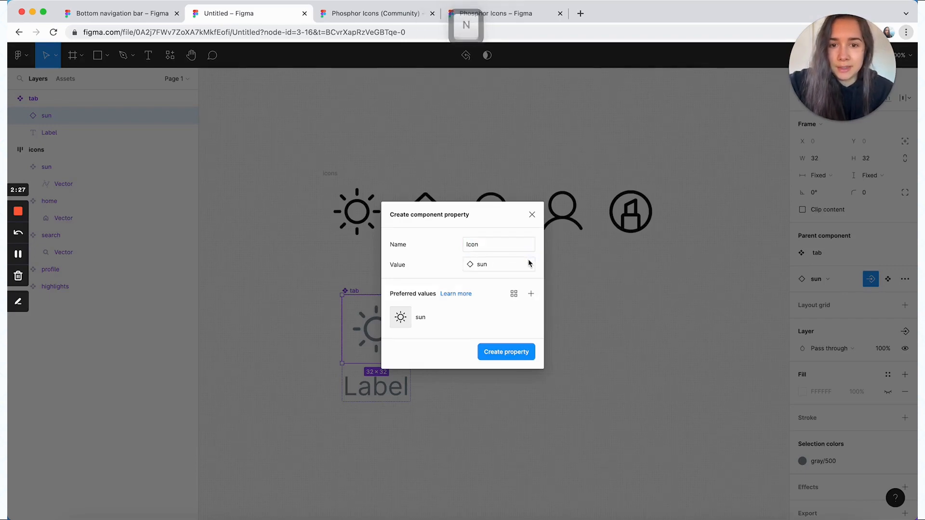
click(523, 263)
click(446, 263)
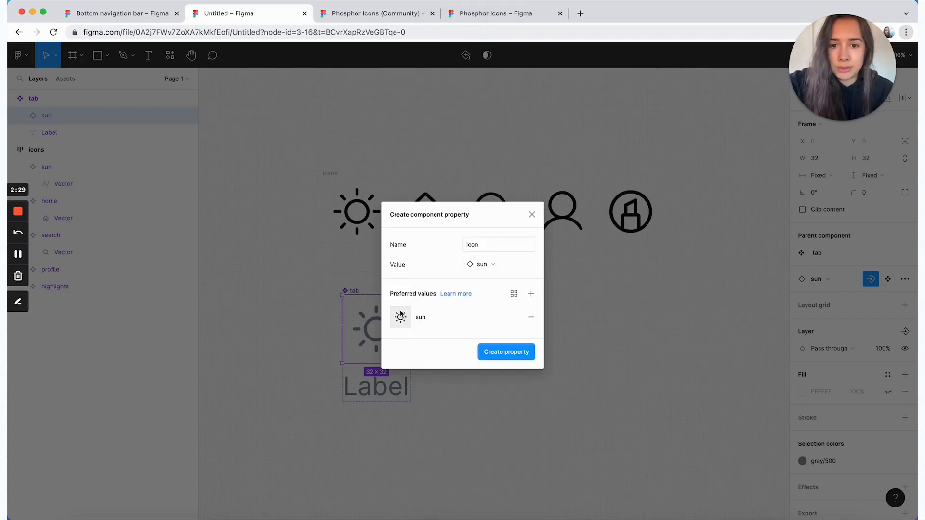
click(530, 295)
click(643, 350)
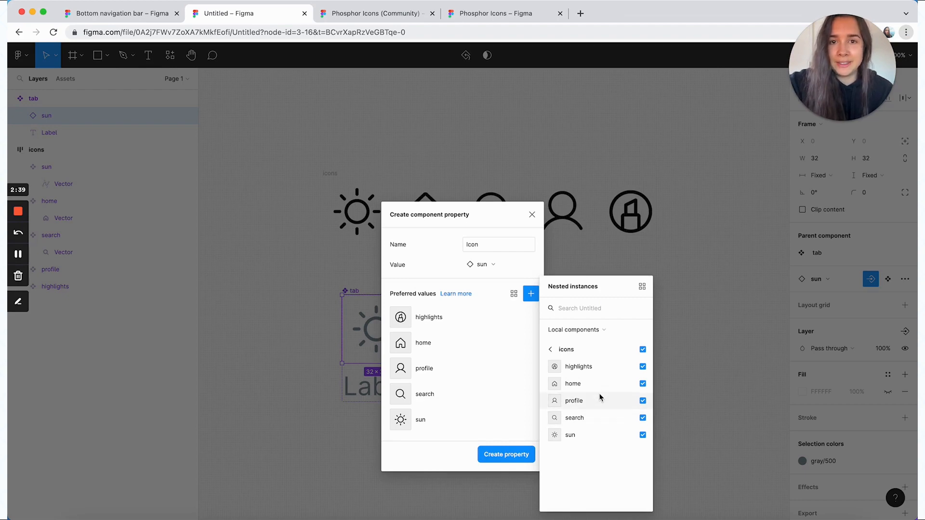
click(404, 459)
click(493, 458)
click(476, 394)
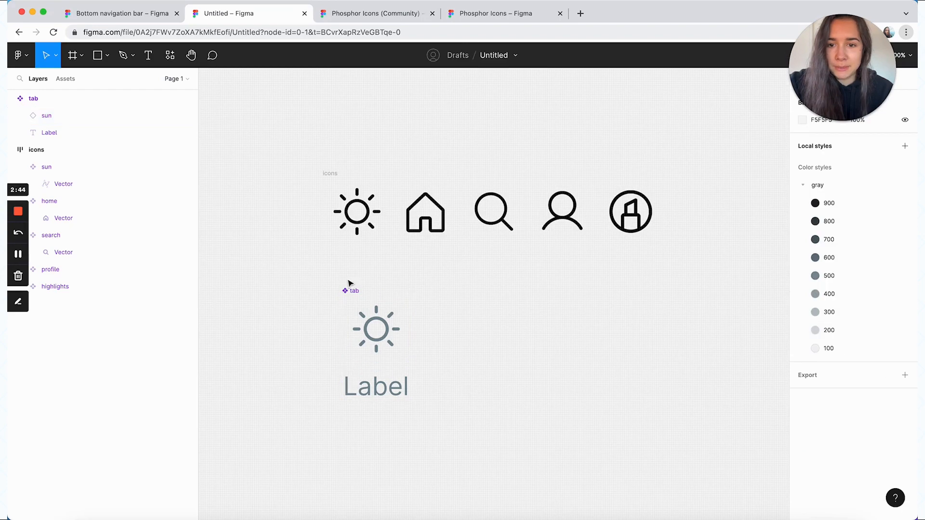
Create a text property named "Label" for the content of the tab component's label text
click(351, 291)
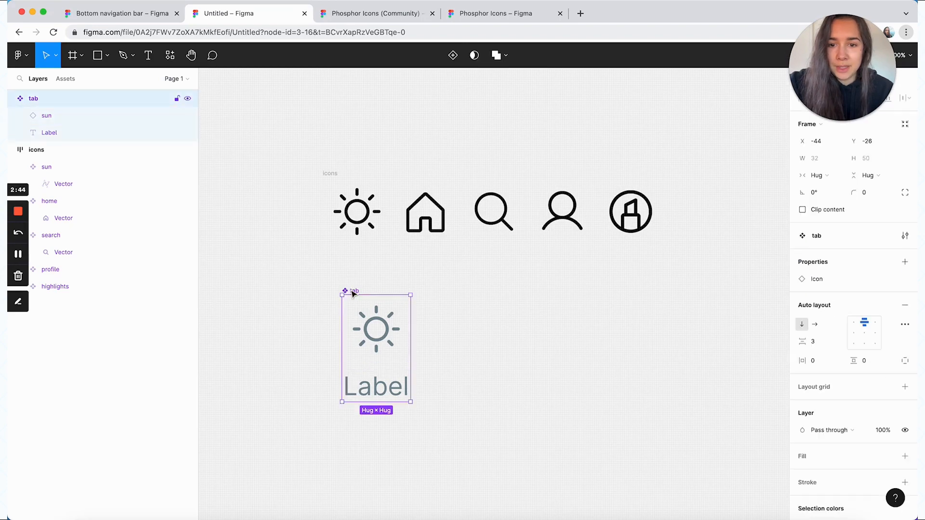
click(384, 393)
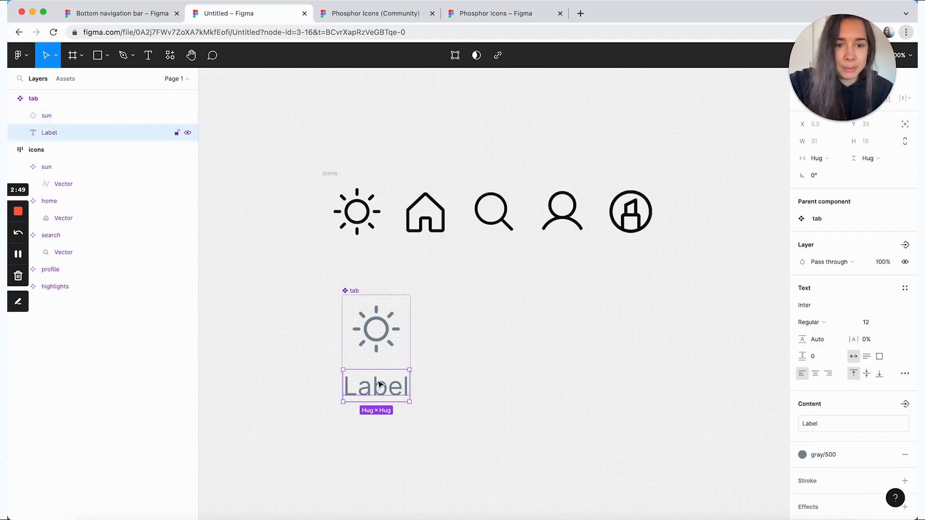
scroll(829, 385, down, 2)
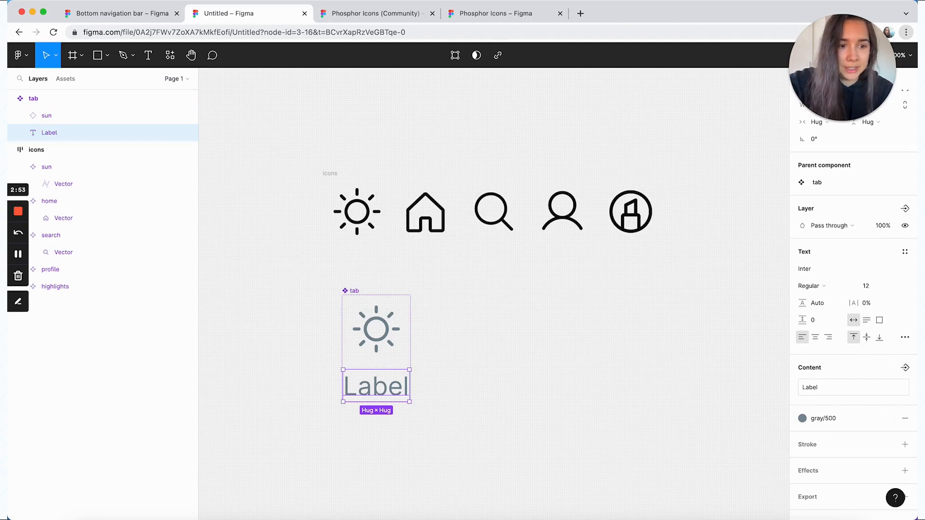
click(905, 369)
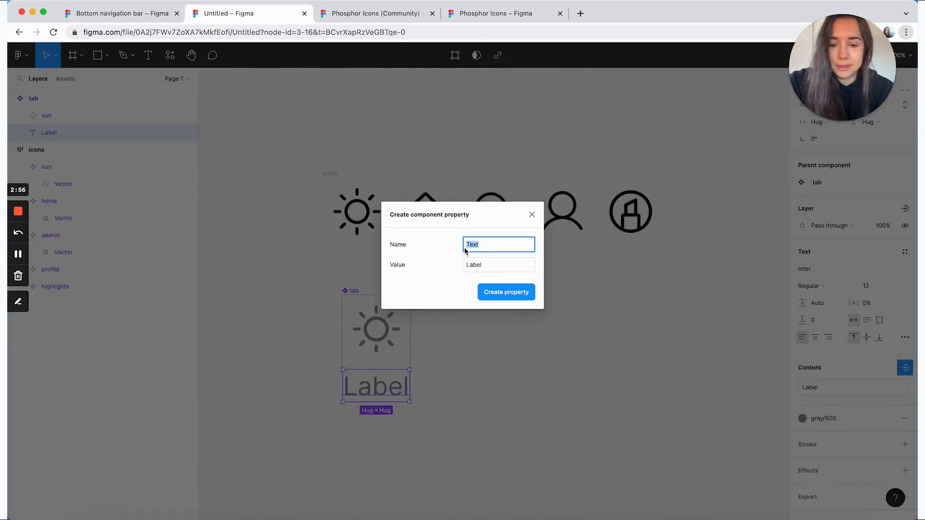
text(Label)
click(514, 292)
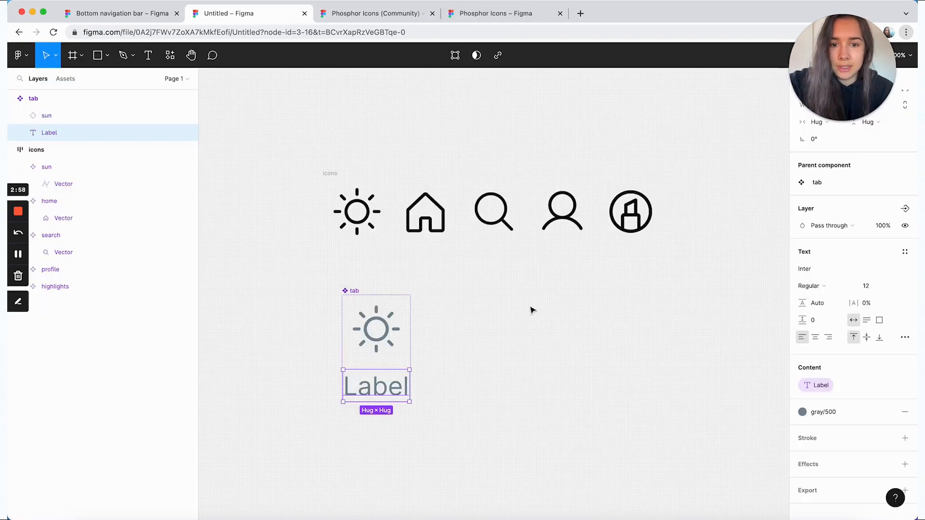
click(534, 313)
Place an instance of the tab component beside the main component
click(381, 354)
key(alt)
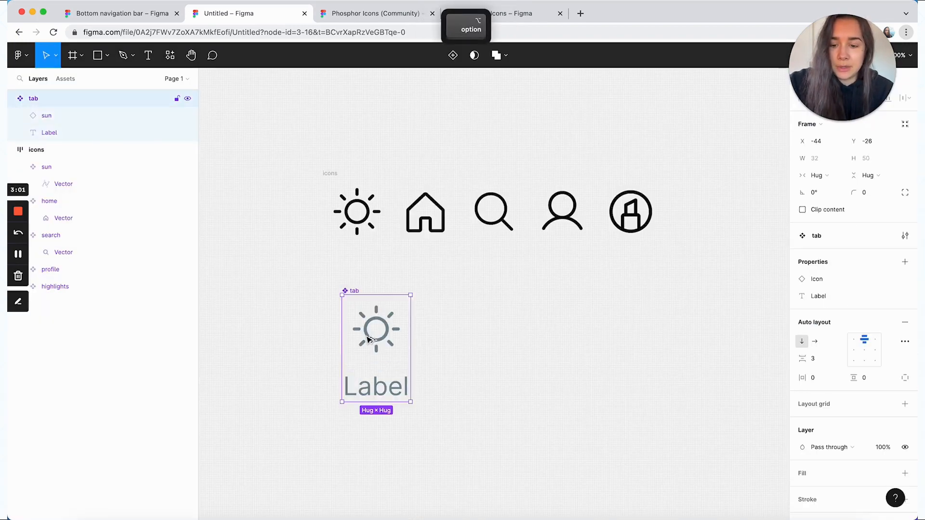
drag(369, 340, 507, 340)
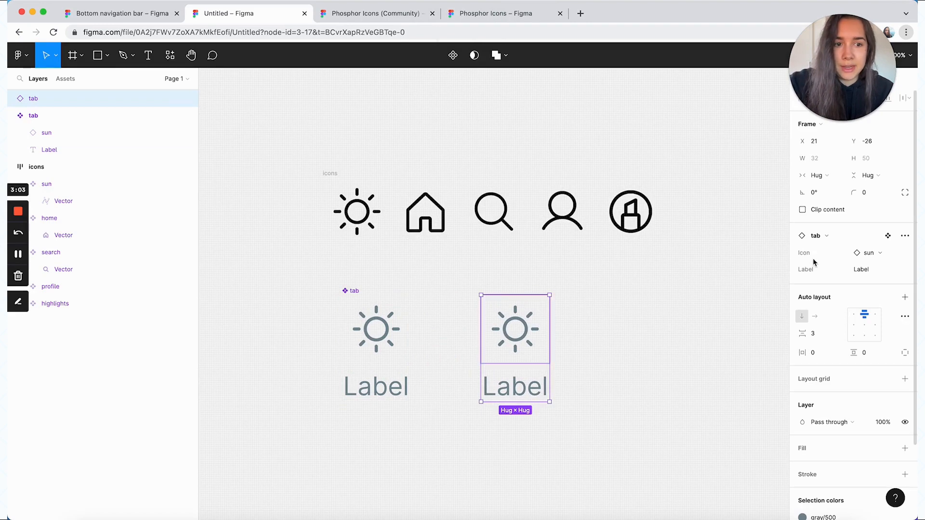
Look through the tab instance's preferred icon options, and set its Label property to "Home"
click(880, 255)
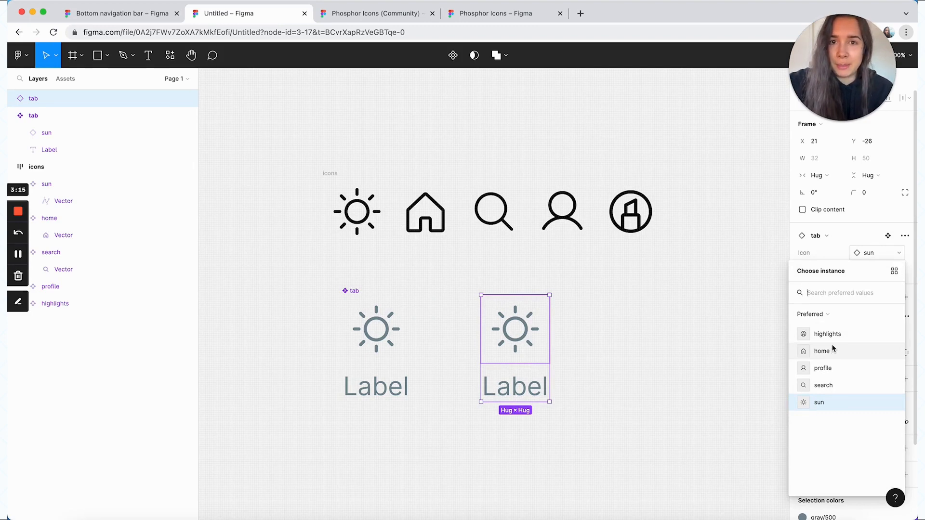
click(825, 266)
click(869, 270)
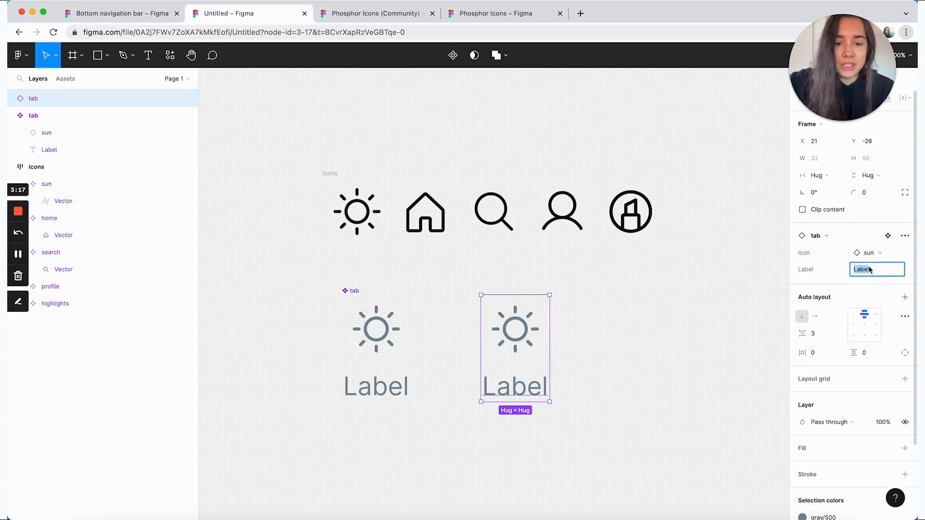
text(Home)
key(Return)
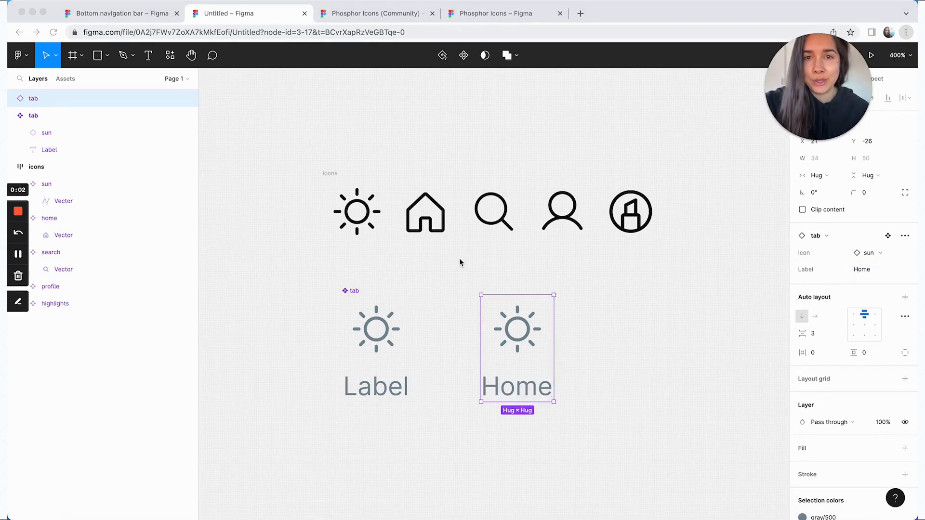
Change the tab instance's Label property to lowercase "home"
double_click(528, 396)
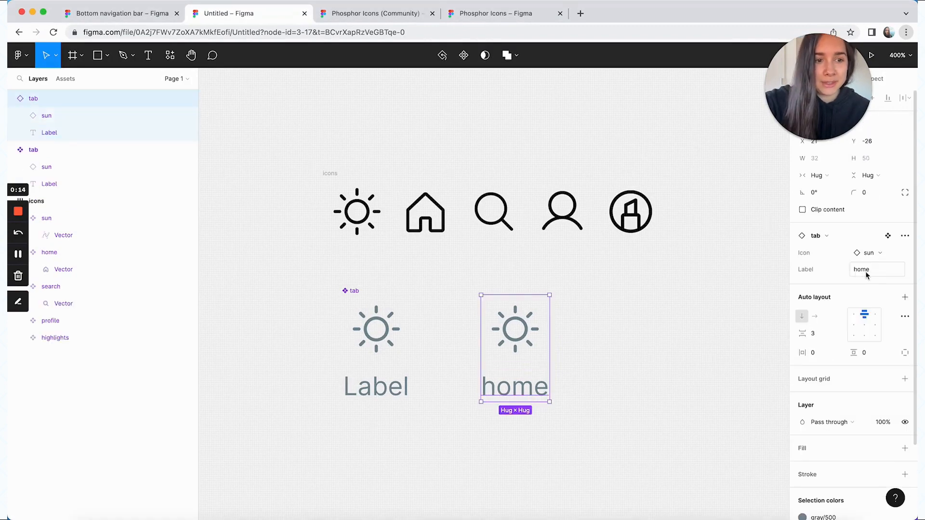
click(853, 272)
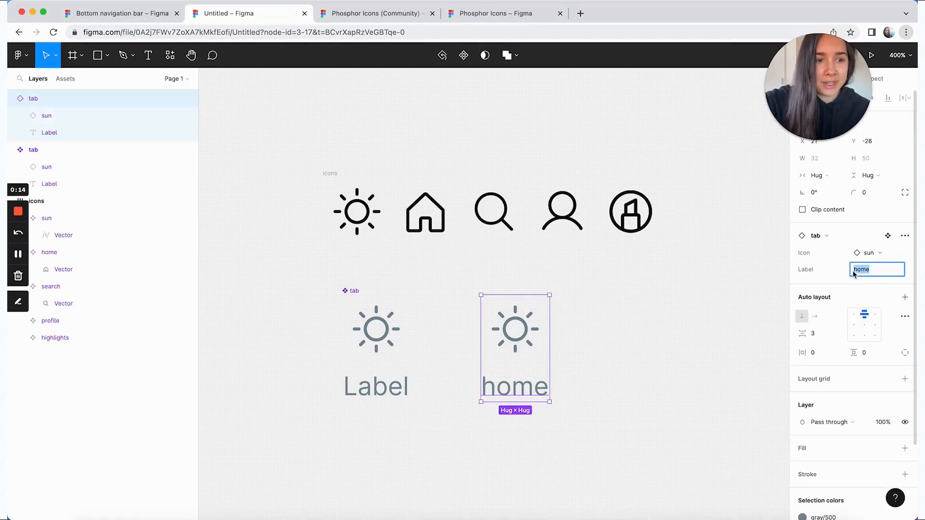
click(839, 272)
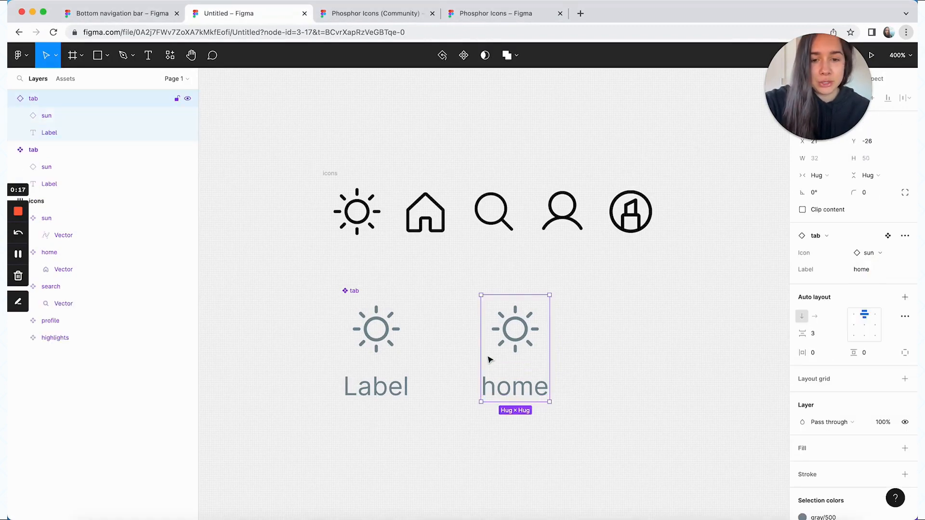
Set the case of the main tab component's label text to title case in its type settings
click(370, 386)
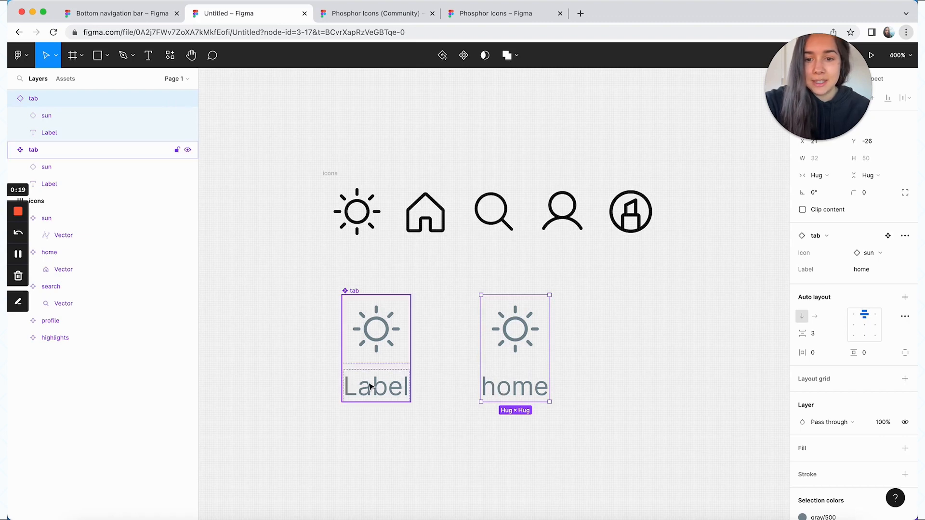
click(371, 387)
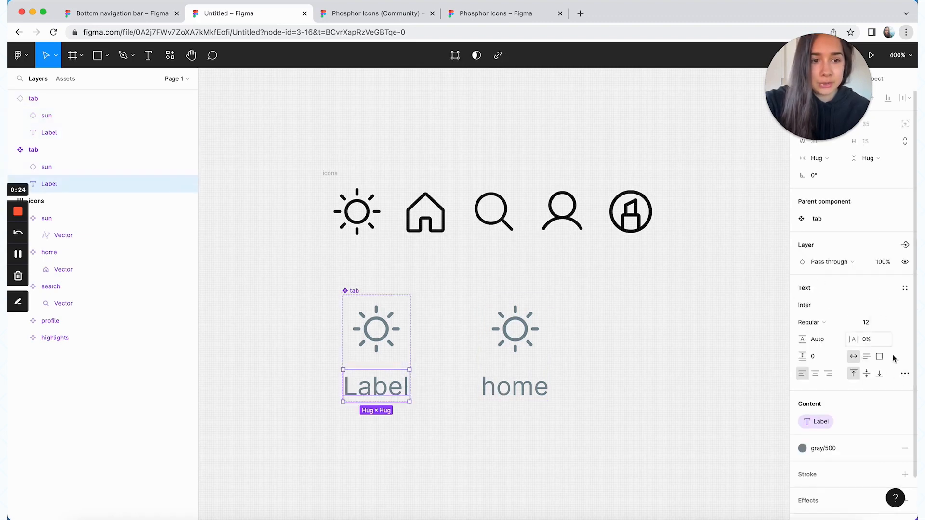
click(906, 377)
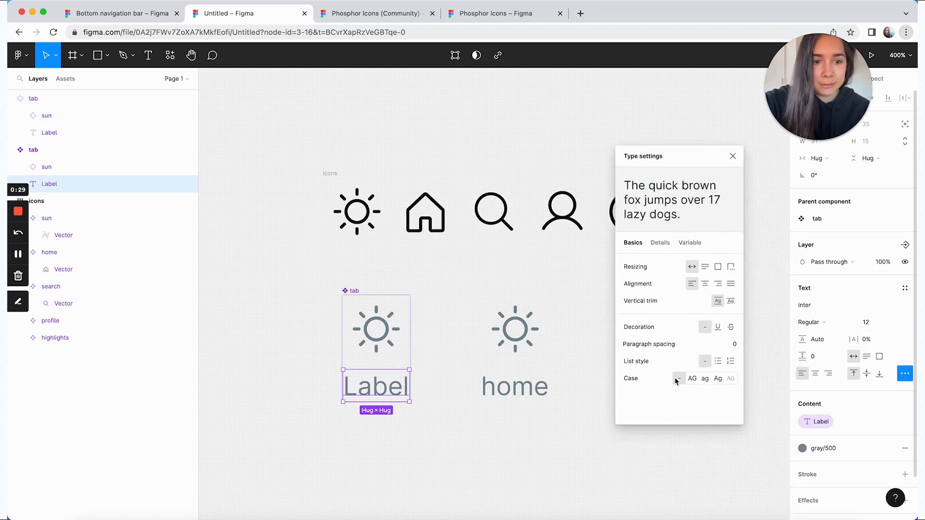
click(721, 380)
click(609, 355)
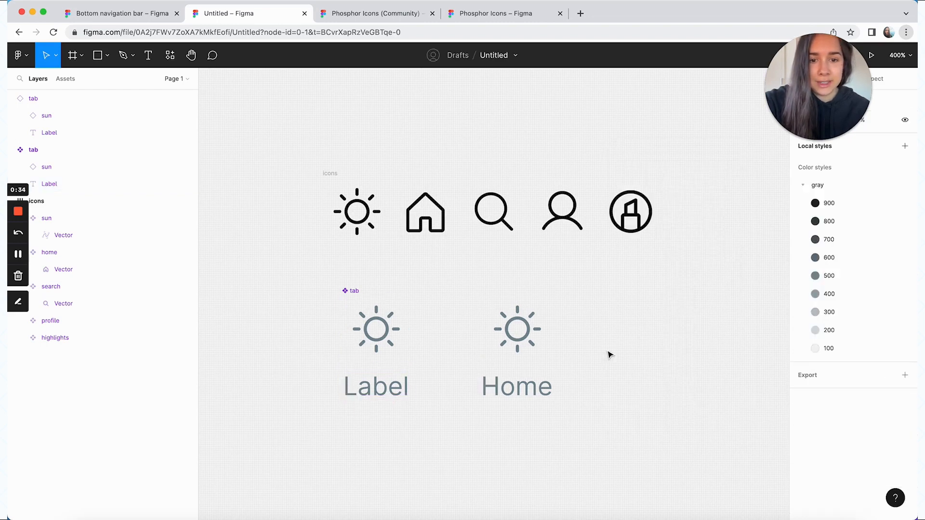
Inspect the tab instance's Label property and retype its label as "Home" directly on the canvas
click(524, 328)
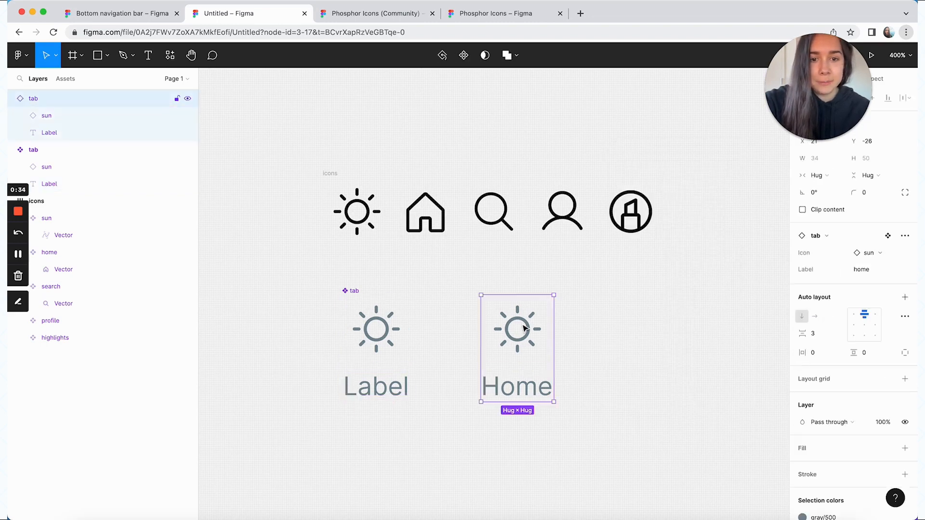
click(861, 270)
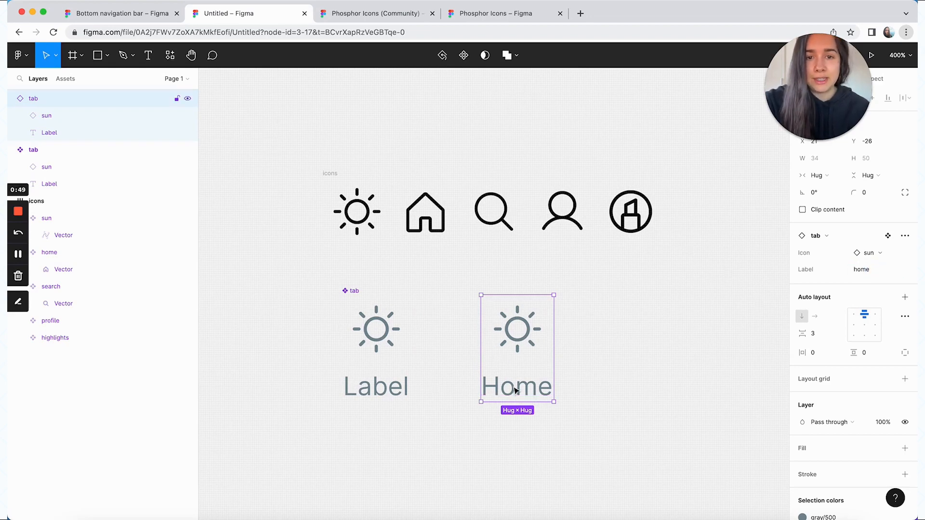
double_click(516, 393)
double_click(515, 390)
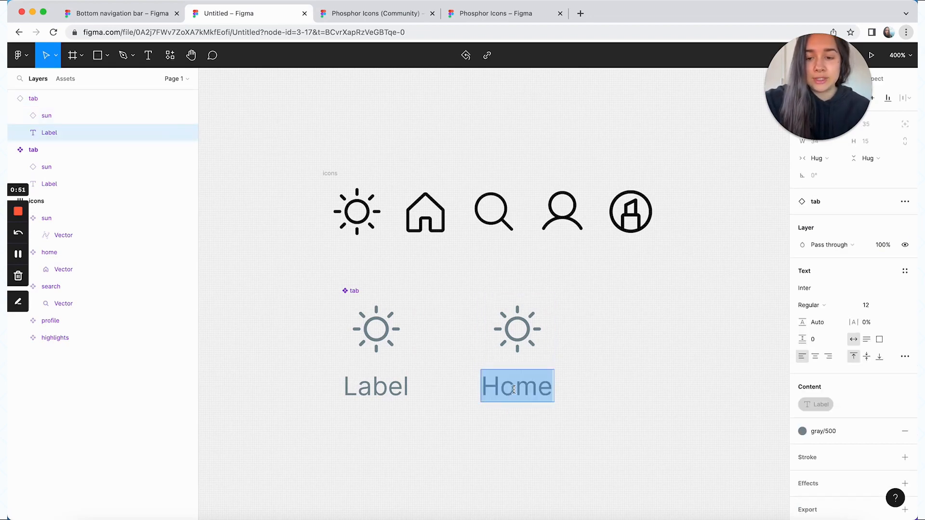
text(Home)
key(Escape)
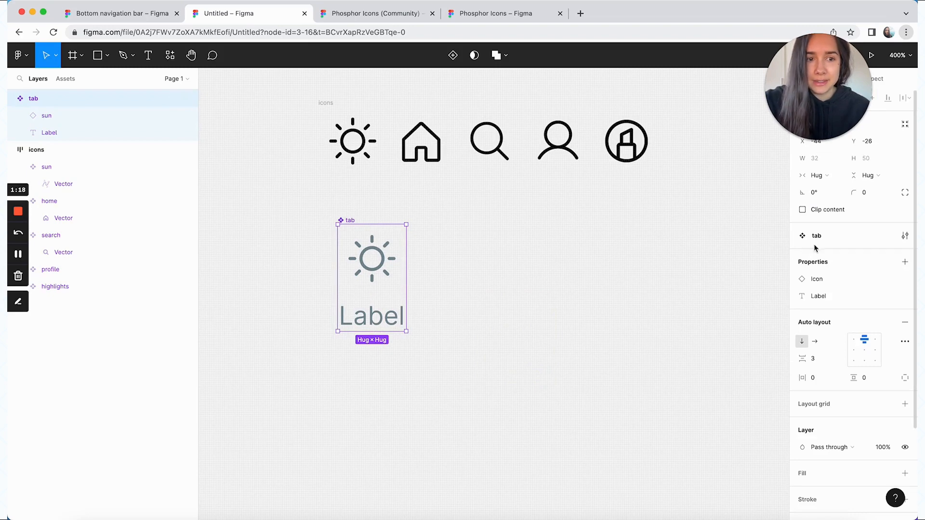
Add a variant property to the tab component and create a second variant below the default one
click(905, 262)
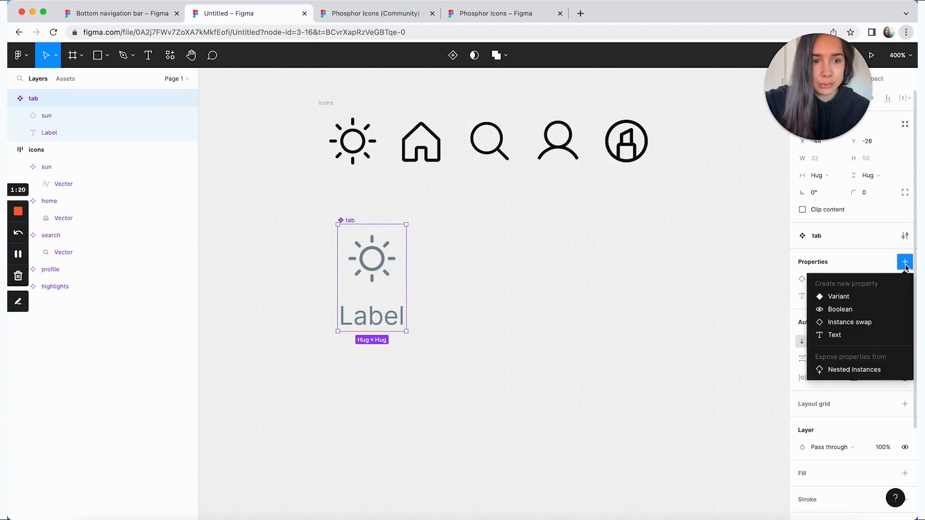
click(838, 296)
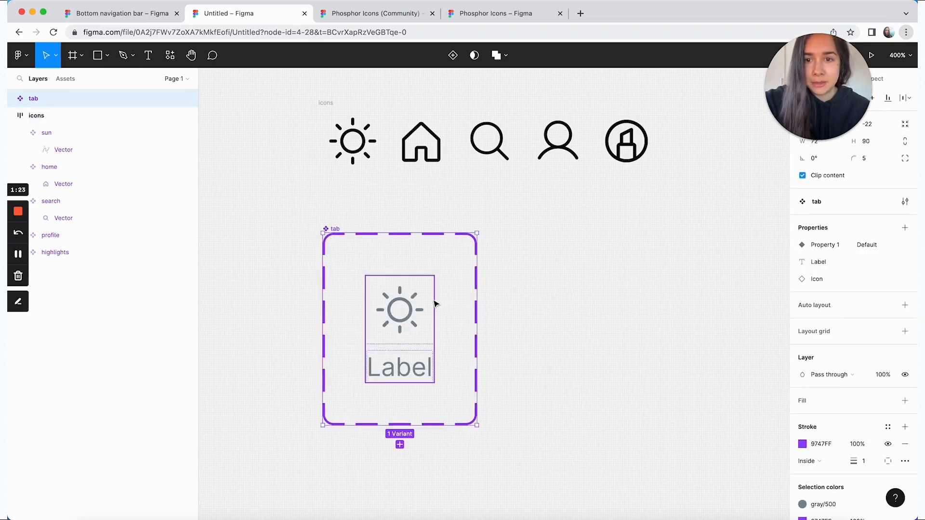
scroll(433, 304, down, 2)
click(391, 379)
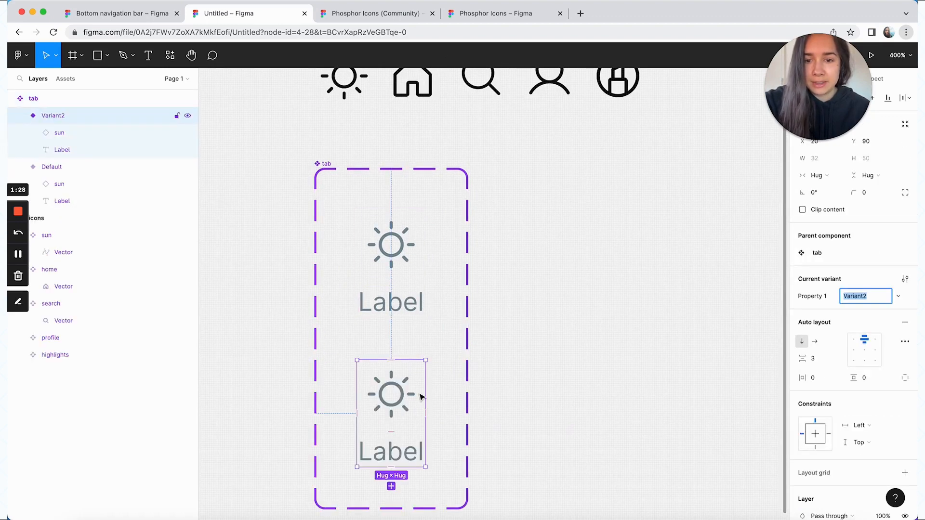
click(465, 173)
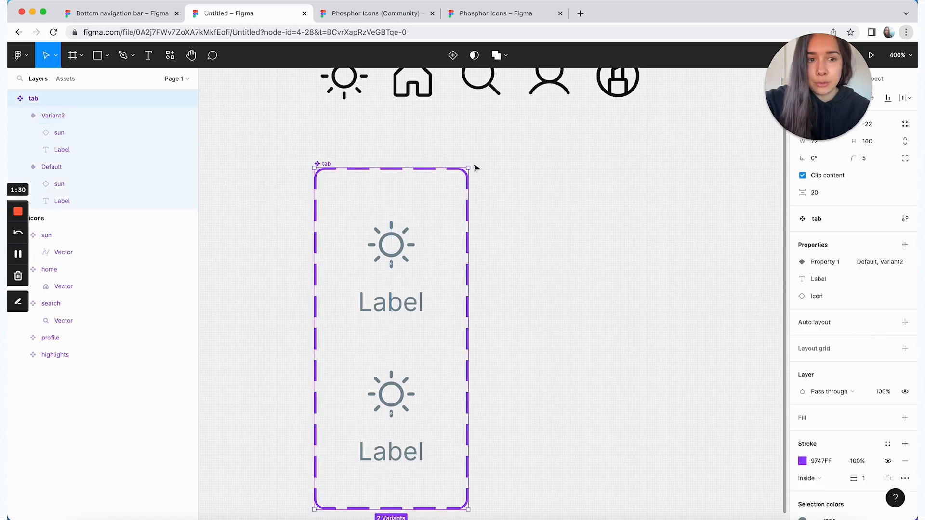
Rename the tab component set's variant property to "Active"
double_click(833, 268)
text(Active)
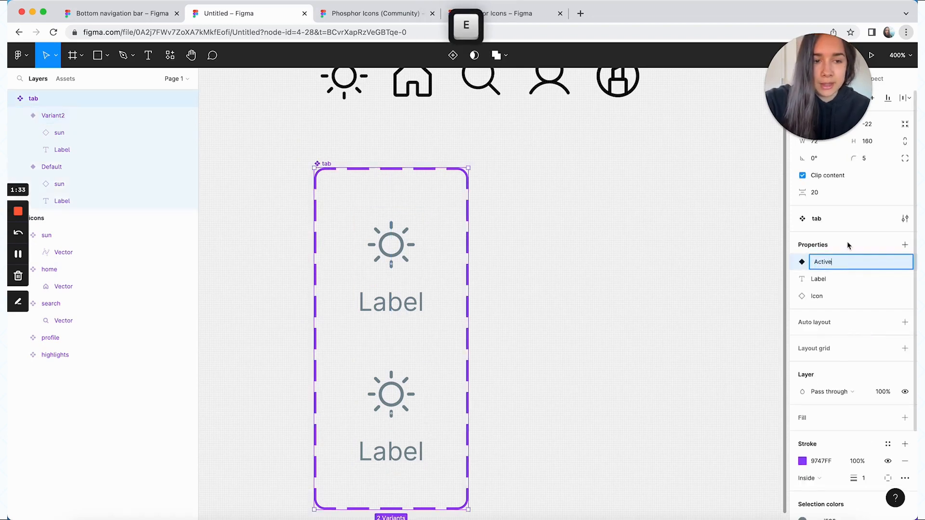
key(Return)
Set the Active value to "no" for the upper tab variant and "yes" for the lower one
click(390, 248)
click(864, 296)
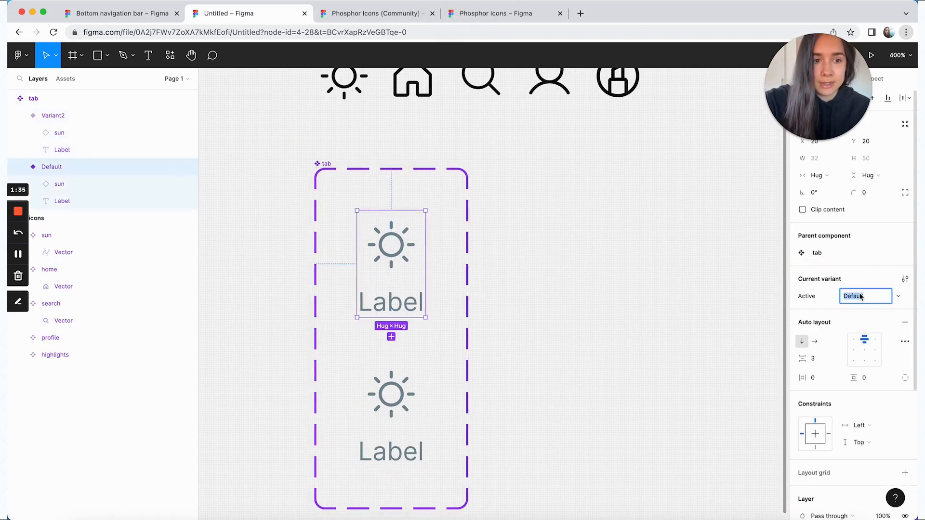
text(no)
click(424, 414)
click(866, 295)
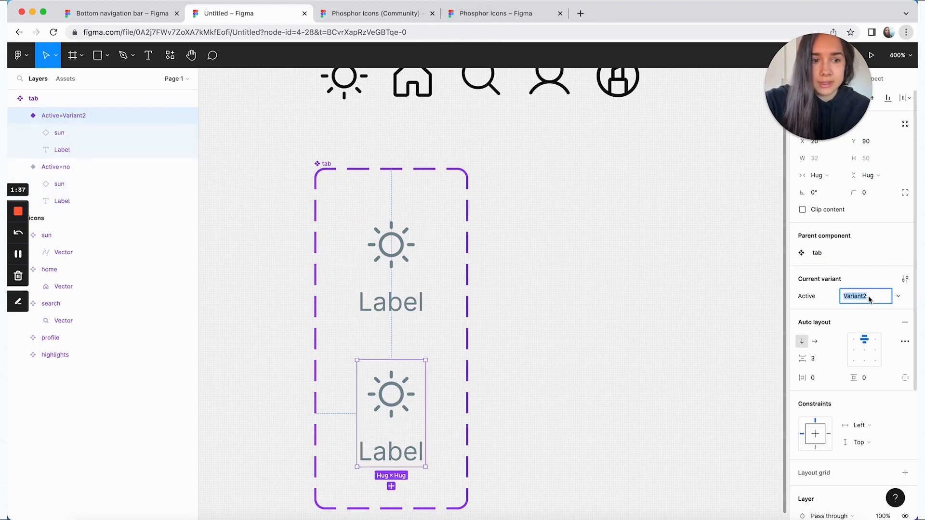
text(yes)
key(Return)
Change the selection color of the Active=yes variant to the gray/900 color style
scroll(848, 289, down, 2)
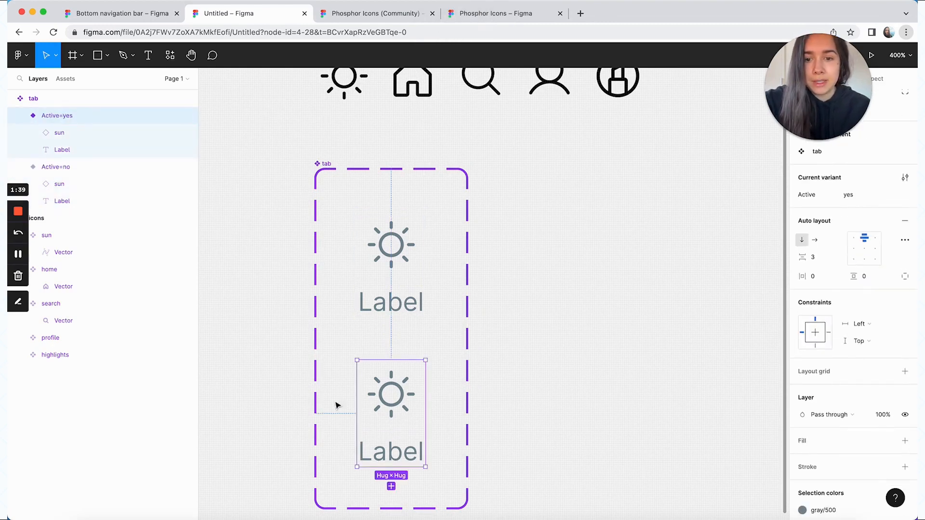
scroll(848, 337, down, 3)
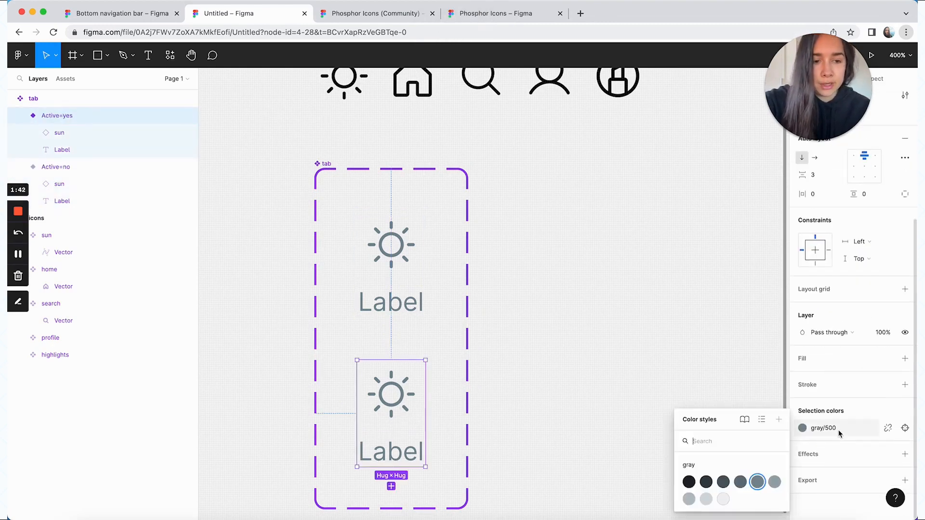
click(840, 429)
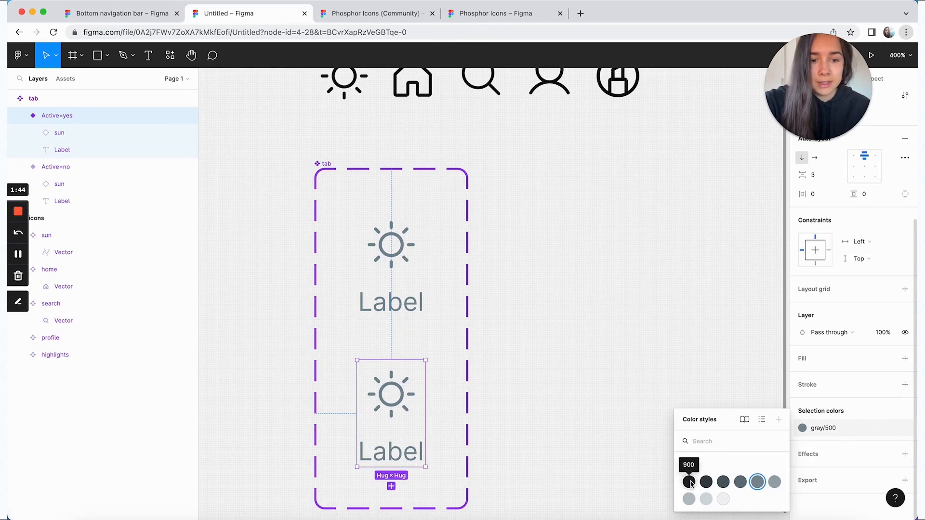
click(689, 483)
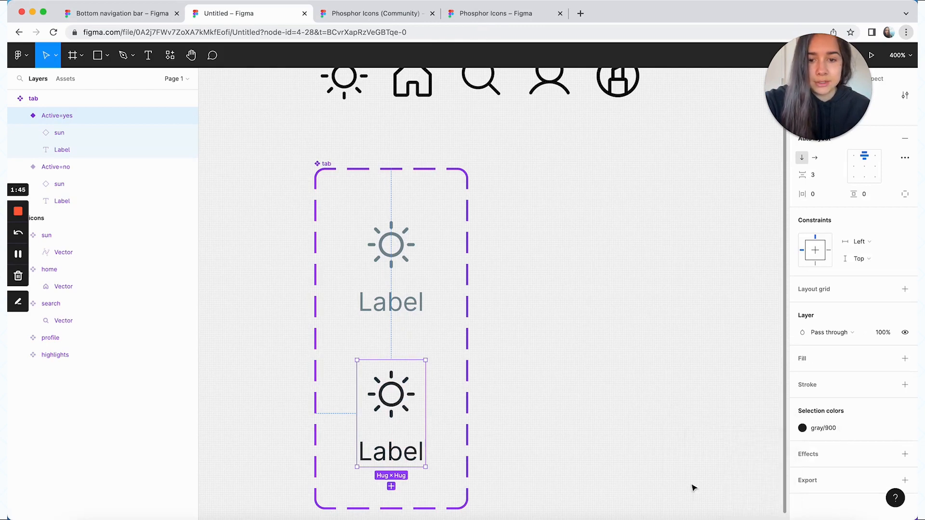
Set the label text of the Active=yes variant to Semi Bold
click(400, 451)
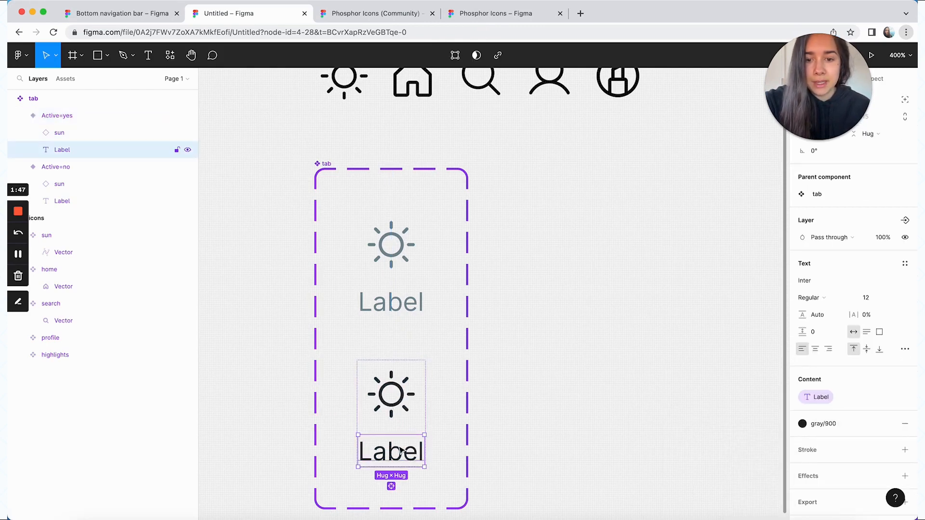
click(836, 299)
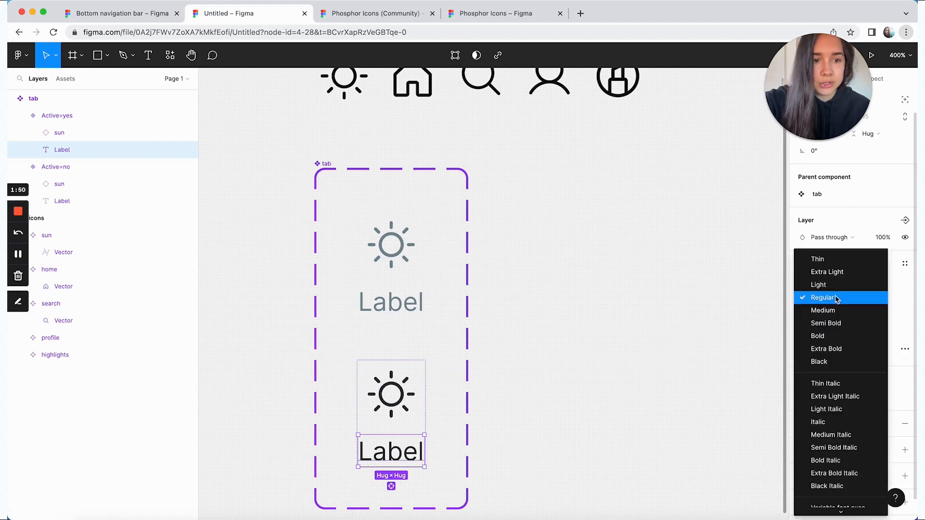
click(841, 324)
click(669, 351)
Select both tab variants and set their auto layout spacing between items to 2
click(429, 311)
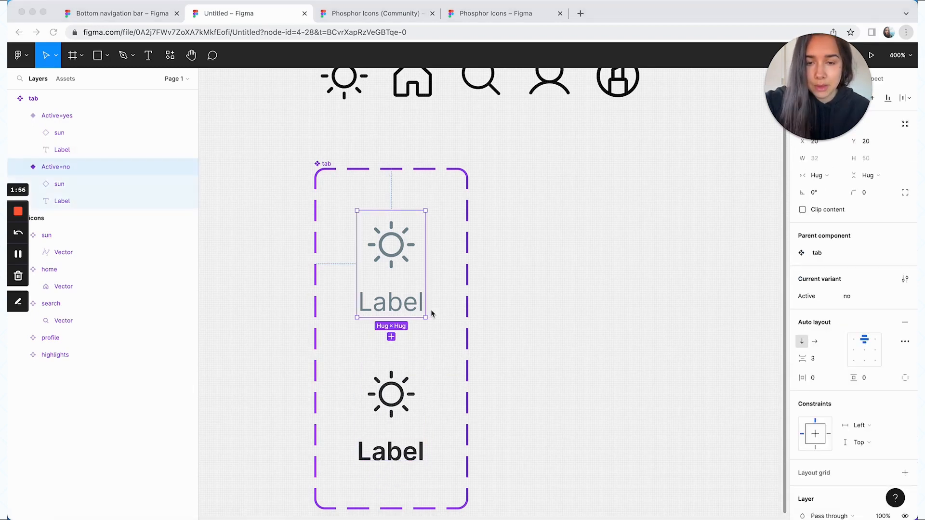
shift+click(413, 413)
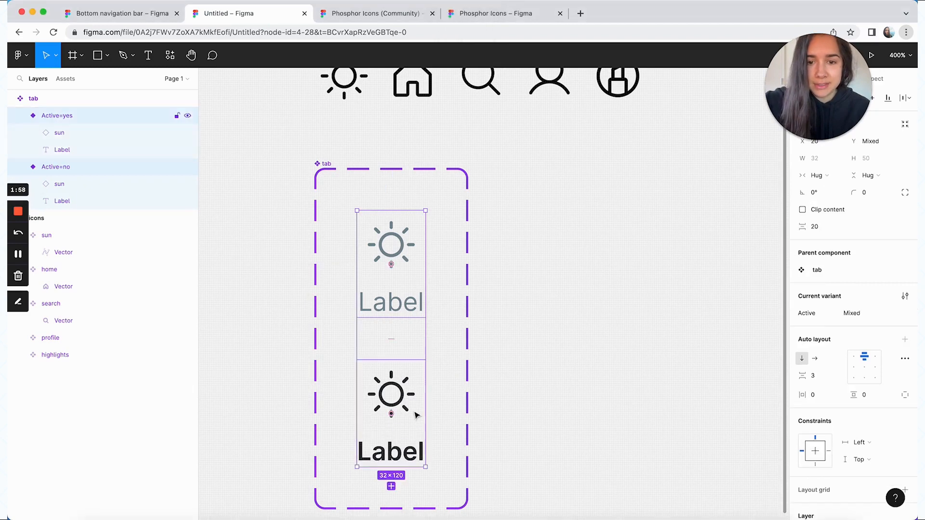
click(822, 381)
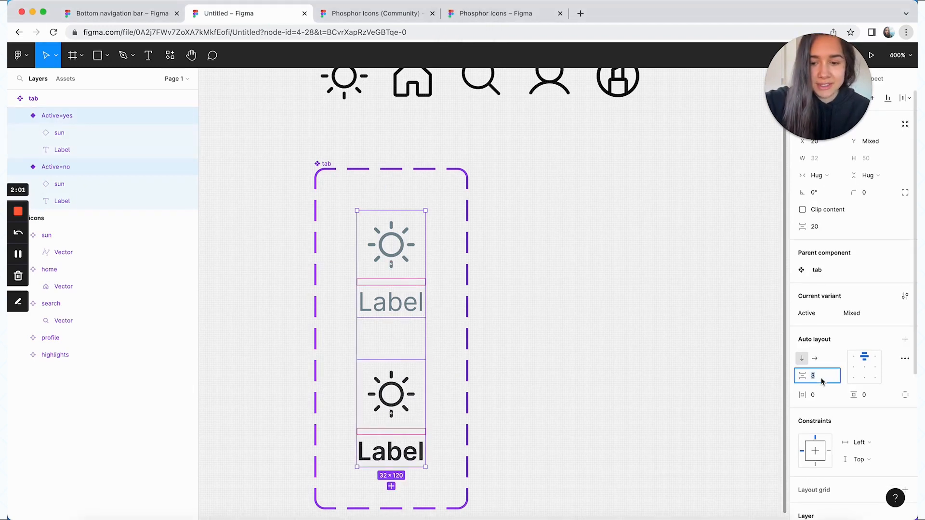
text(2)
key(Return)
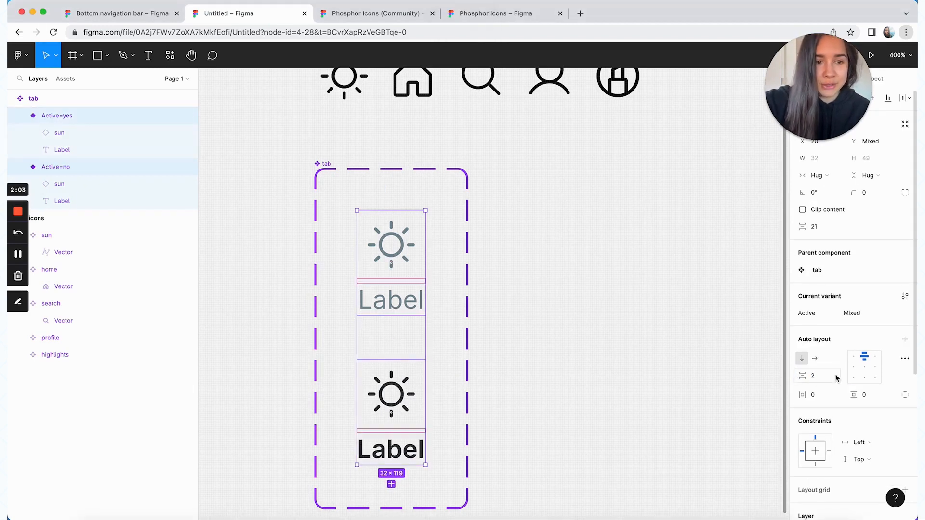
click(710, 321)
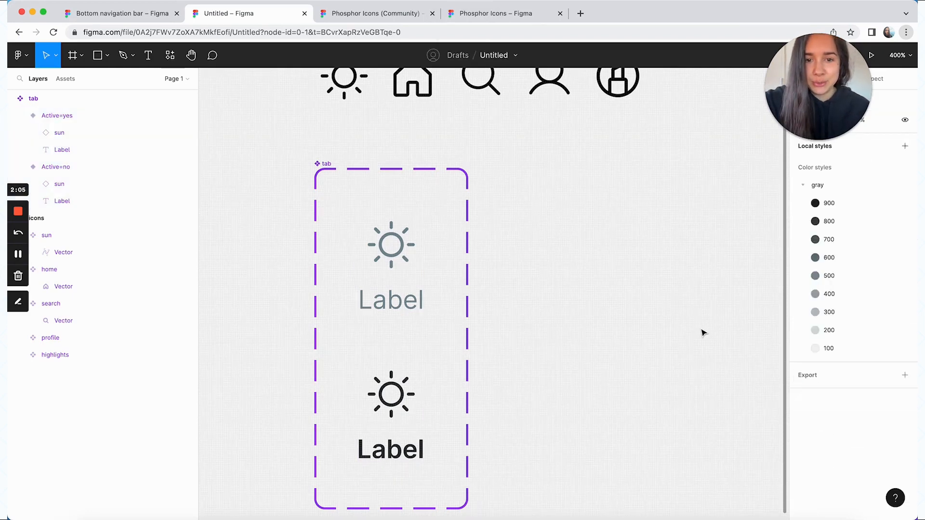
Place a test instance of the Active=no tab variant to the right of the component set
scroll(364, 245, left, 1)
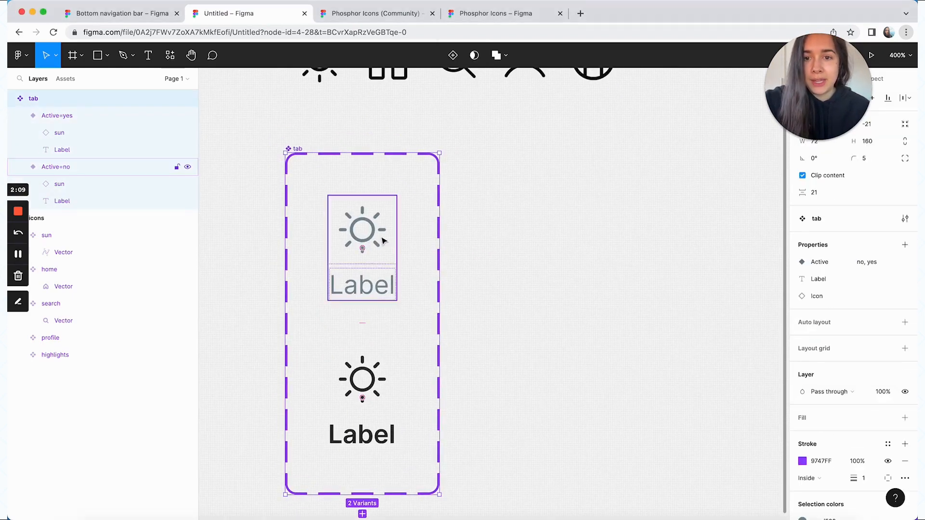
double_click(372, 236)
drag(372, 236, 591, 239)
scroll(571, 239, right, 2)
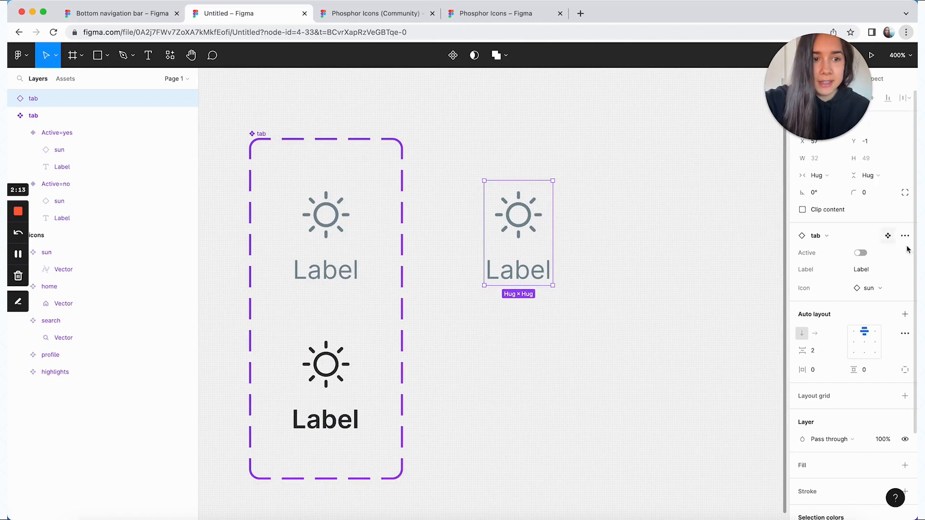
Swap the test instance's icon to profile and then to search, and switch its Active property on
click(872, 288)
click(828, 384)
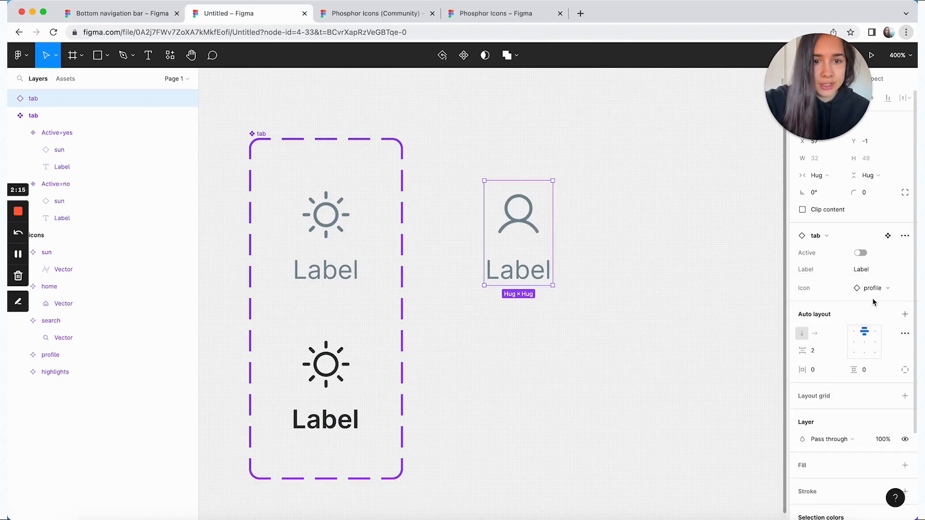
click(872, 290)
click(850, 400)
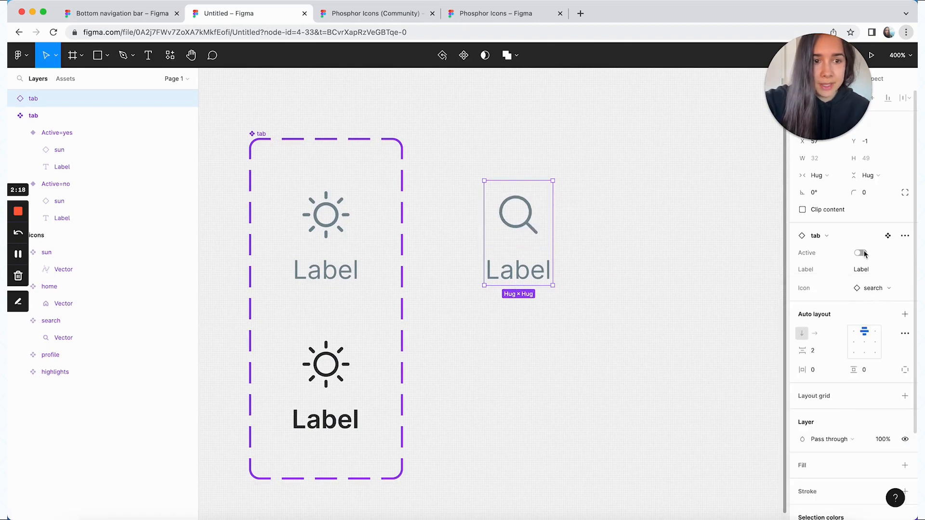
click(863, 253)
click(861, 254)
click(861, 254)
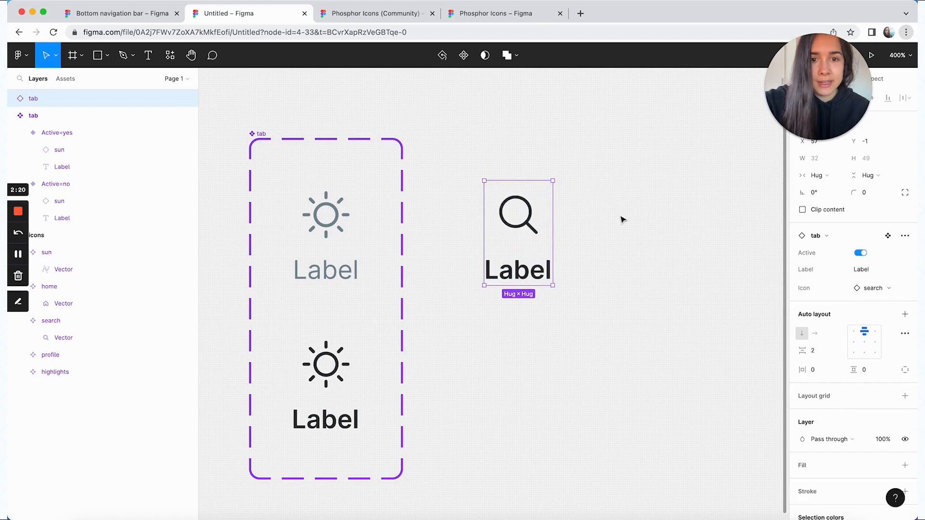
Move the Icon property above Label in the tab component set's property list
click(577, 233)
click(519, 232)
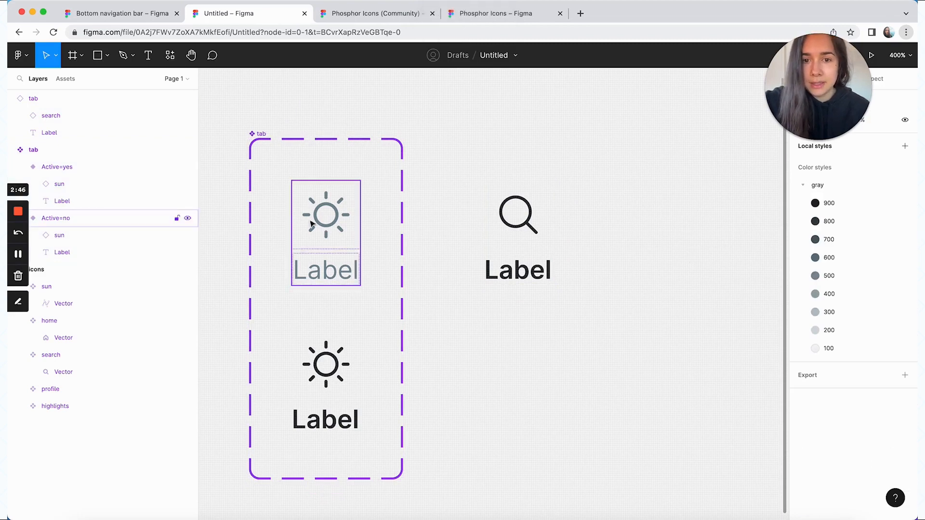
click(260, 134)
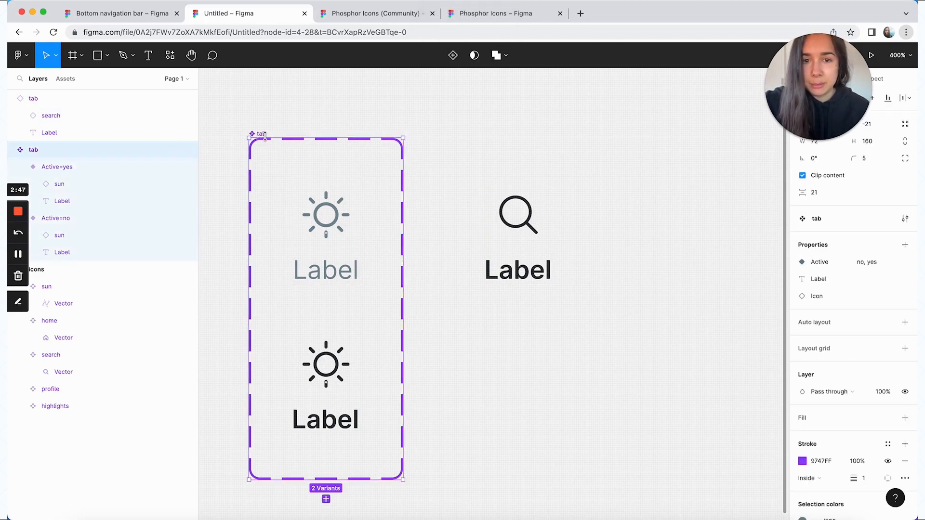
drag(798, 296, 796, 278)
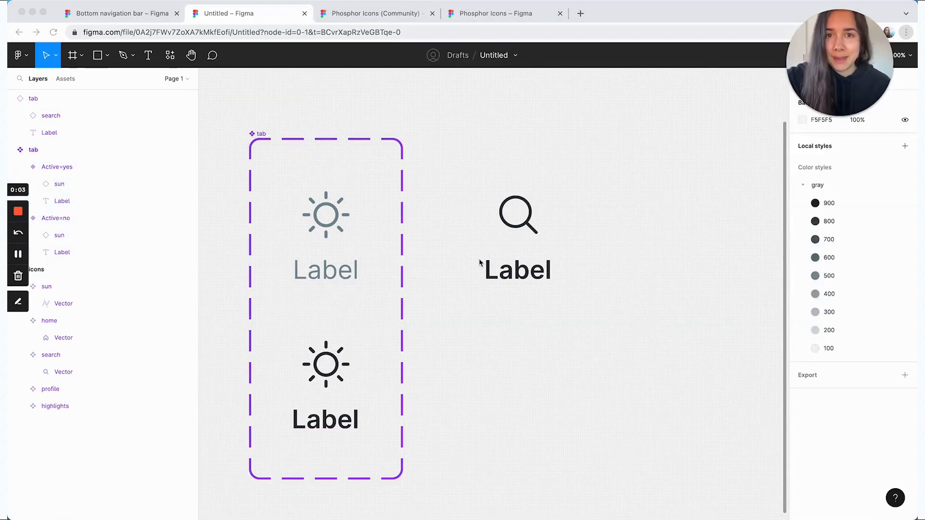
Delete the test instance and place a fresh instance of the Active=no variant beside the component set
click(510, 269)
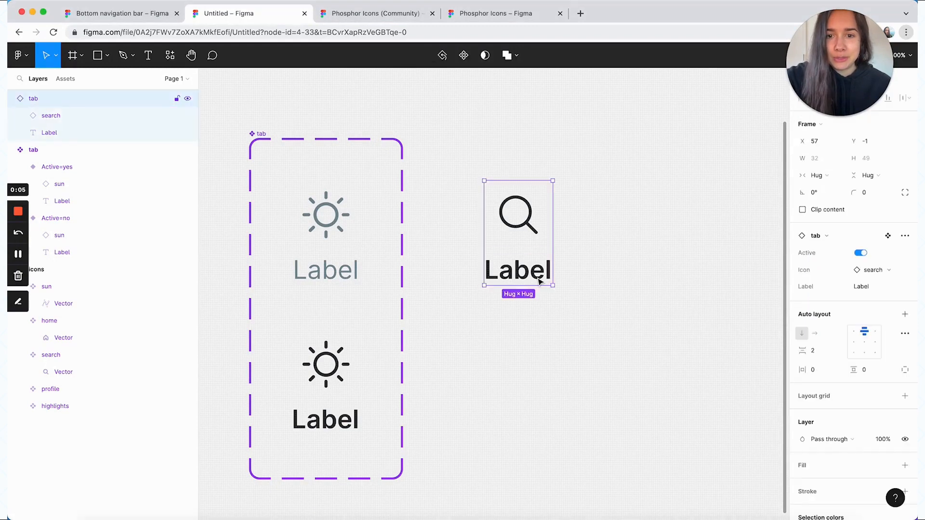
key(BackSpace)
click(340, 230)
alt+drag(339, 231, 534, 227)
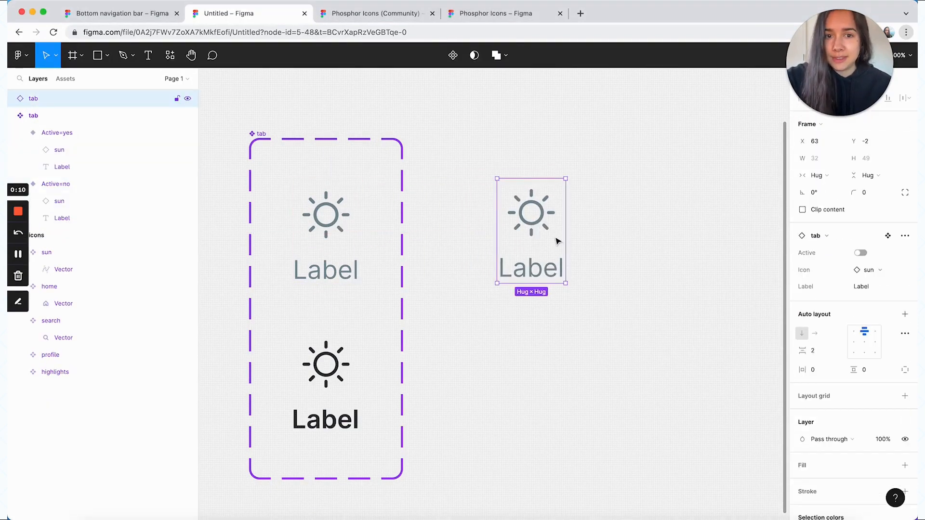
Duplicate the tab instance to make six in total and wrap all six in a horizontal auto layout frame
key(super+v)
key(super+v)
key(super+v)
key(super+v)
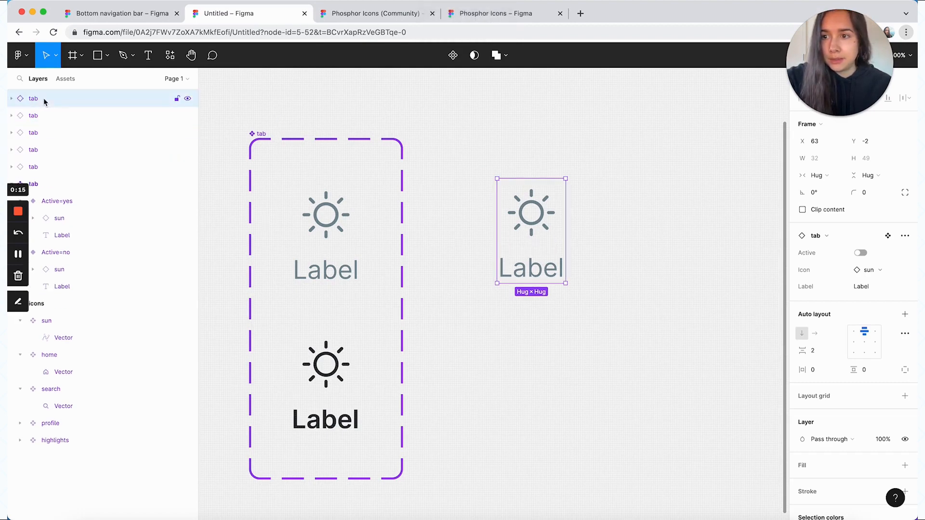
key(super+v)
shift+click(54, 182)
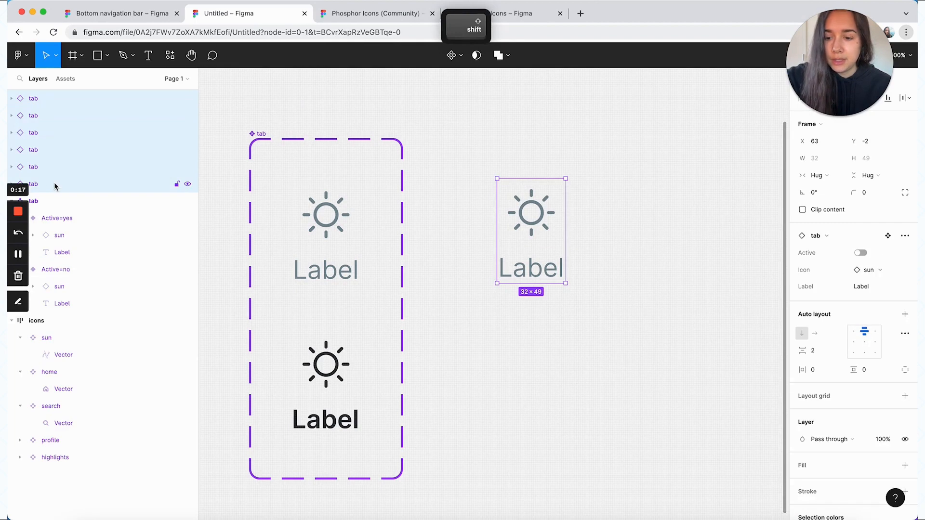
key(shift+a)
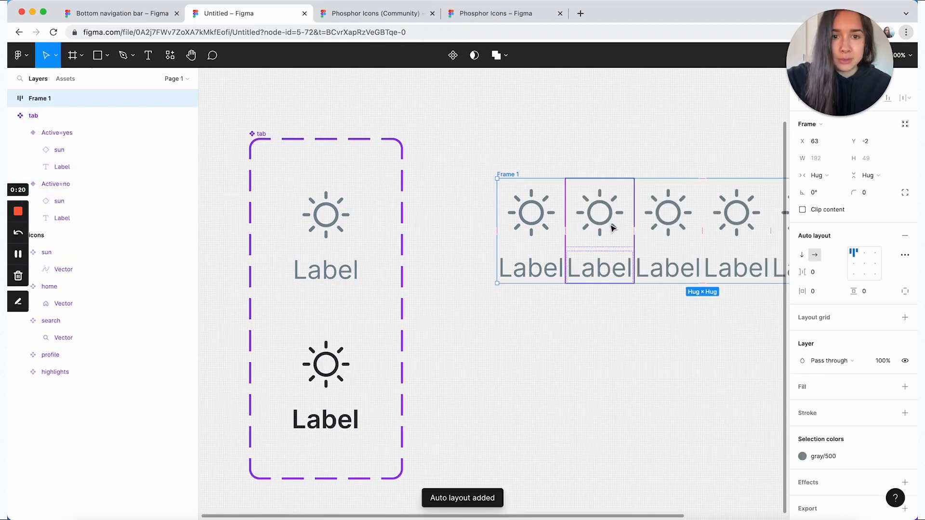
Set the auto layout frame of tabs to a fixed width of 390
scroll(612, 226, right, 8)
scroll(612, 226, up, 2)
double_click(303, 211)
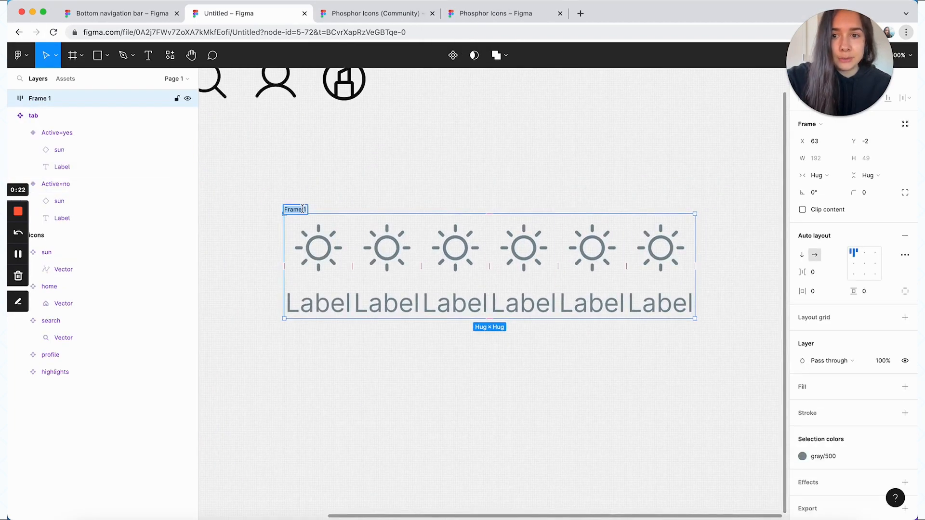
click(342, 203)
click(288, 211)
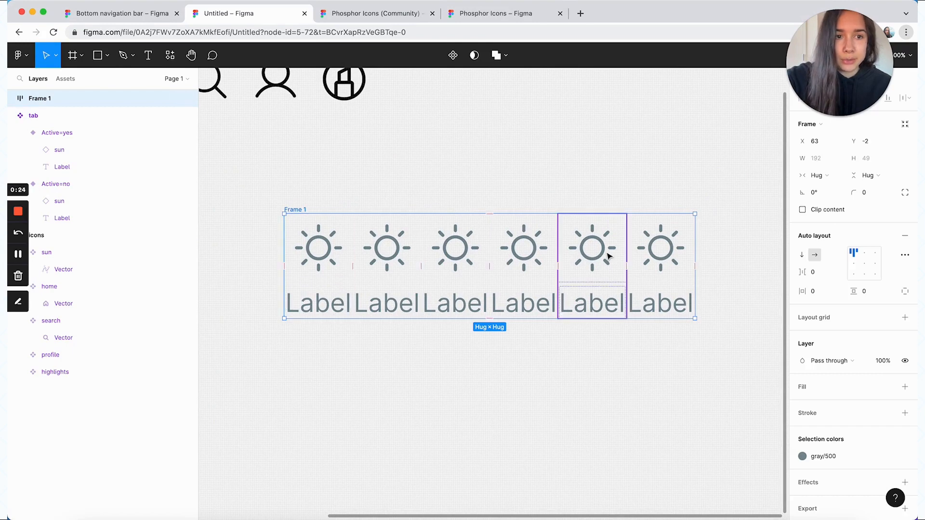
click(823, 175)
click(825, 165)
click(824, 164)
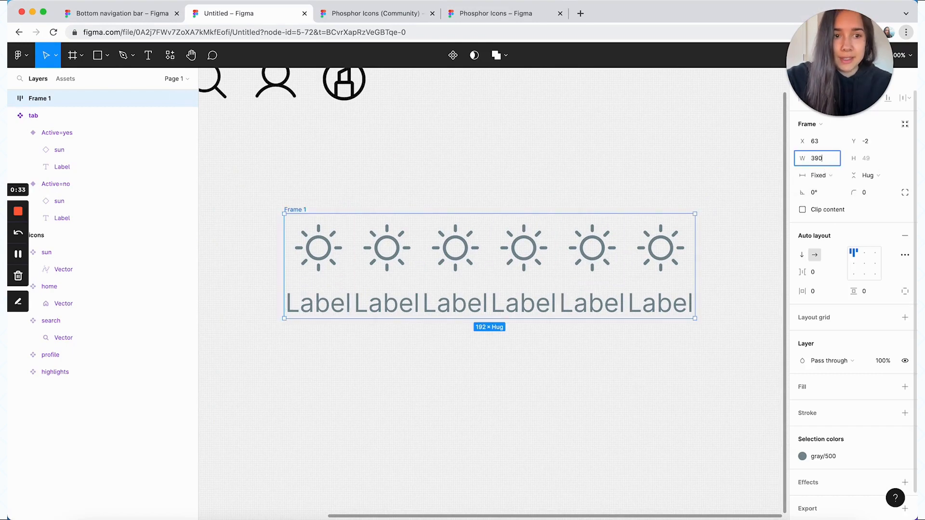
key(Return)
scroll(764, 176, right, 5)
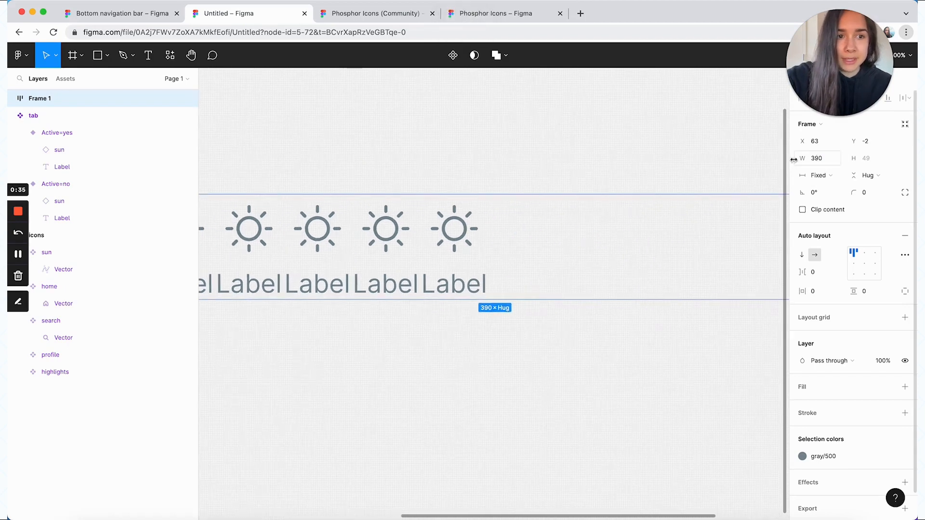
Select all six tab instances in the frame and set their horizontal resizing to Fill container
key(shift+2)
click(299, 277)
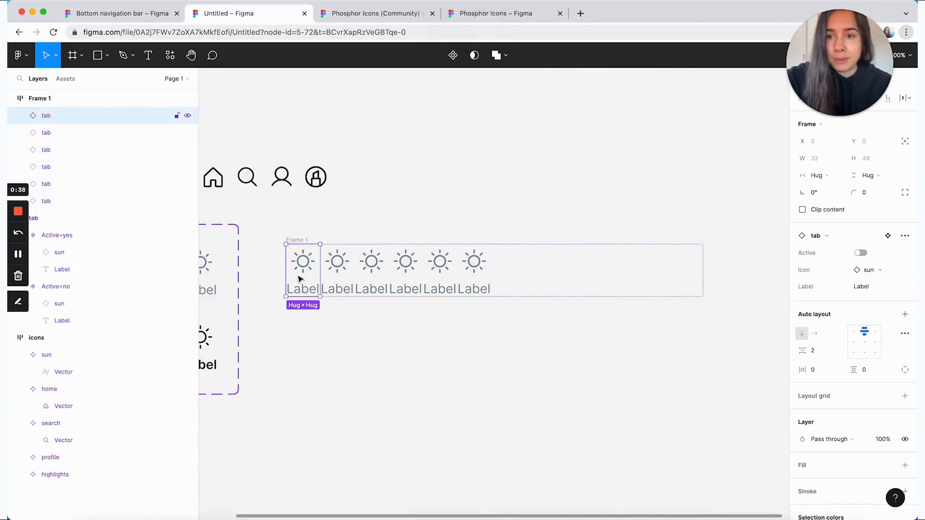
shift+click(72, 201)
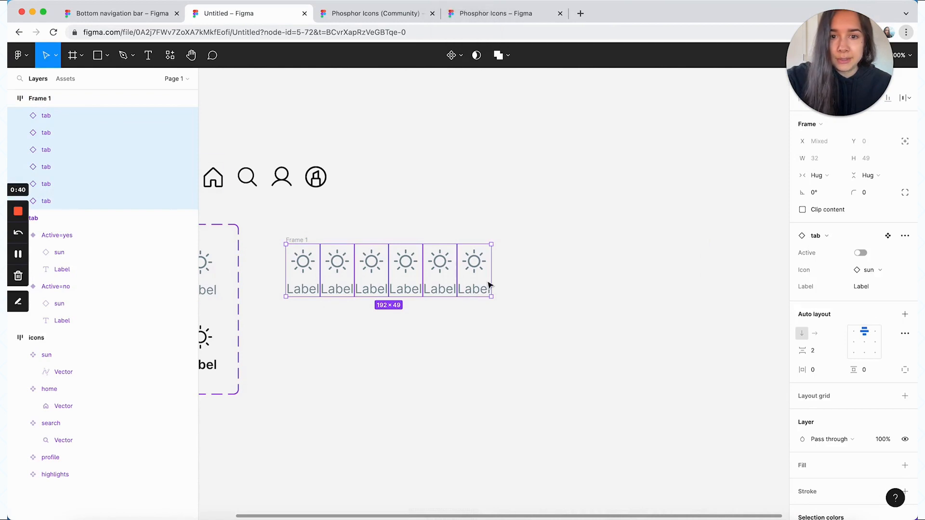
click(818, 175)
click(832, 191)
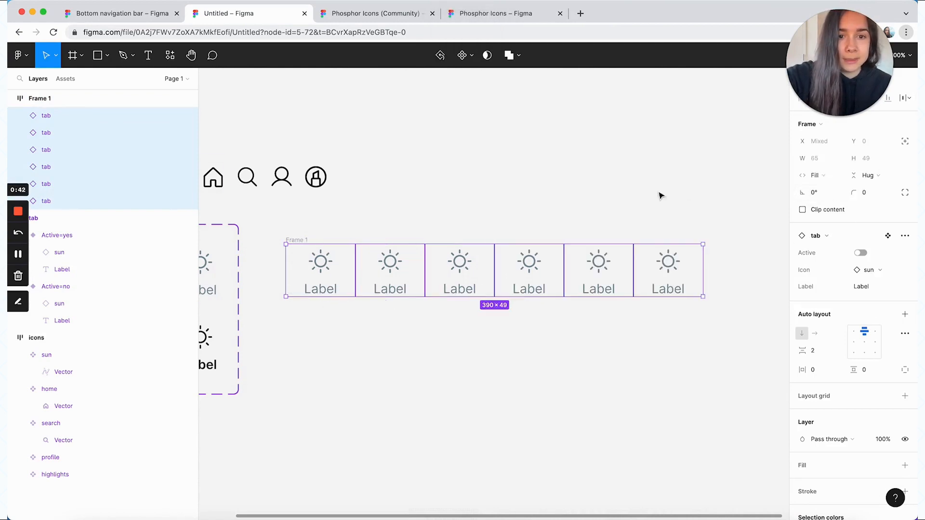
Rename the auto layout frame holding the six tab instances to "tabs"
click(659, 195)
click(292, 240)
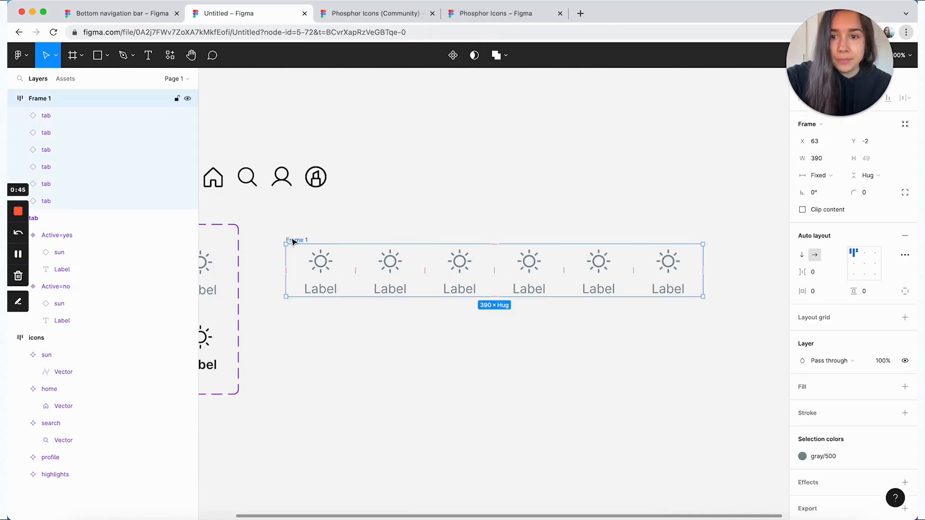
text(tabs)
click(306, 236)
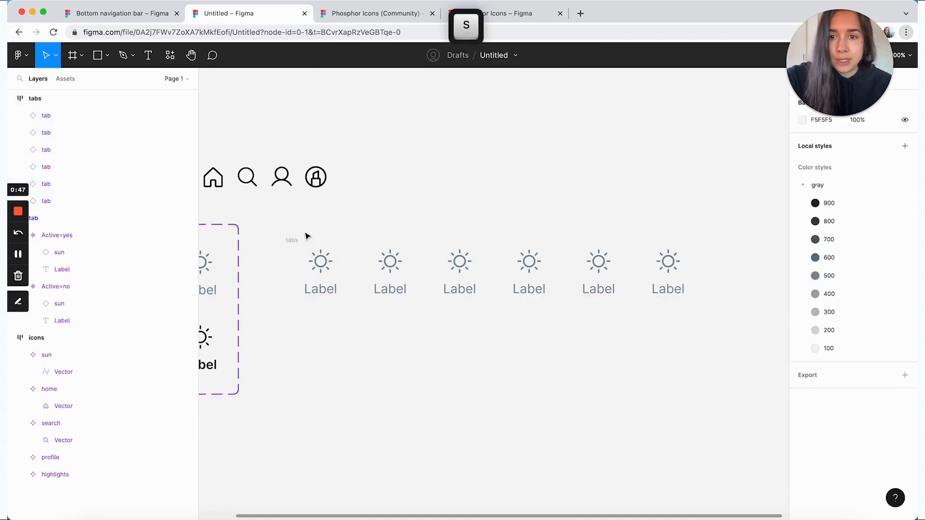
Turn the "tabs" auto layout frame into a main component
click(292, 240)
click(453, 55)
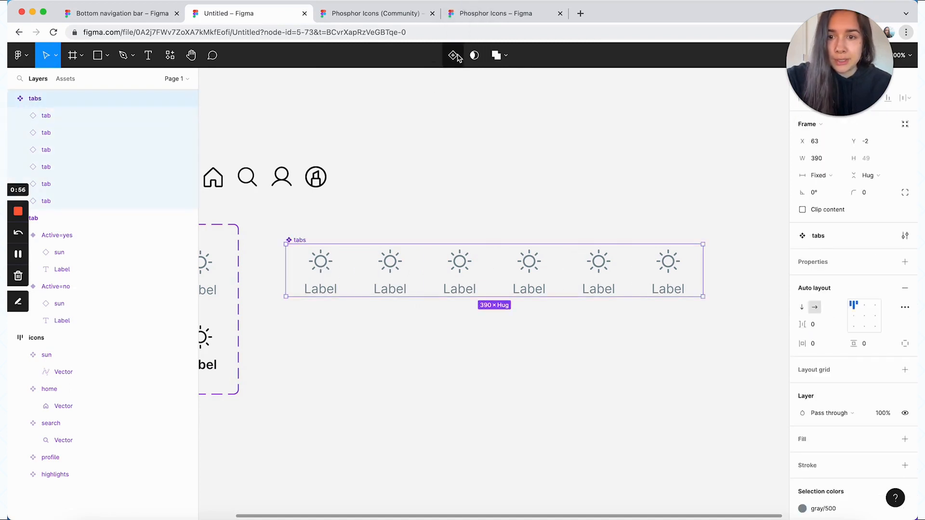
click(448, 192)
Batch rename the six tab instances inside the tabs component with the ascending number pattern "tab $n"
click(297, 240)
click(337, 275)
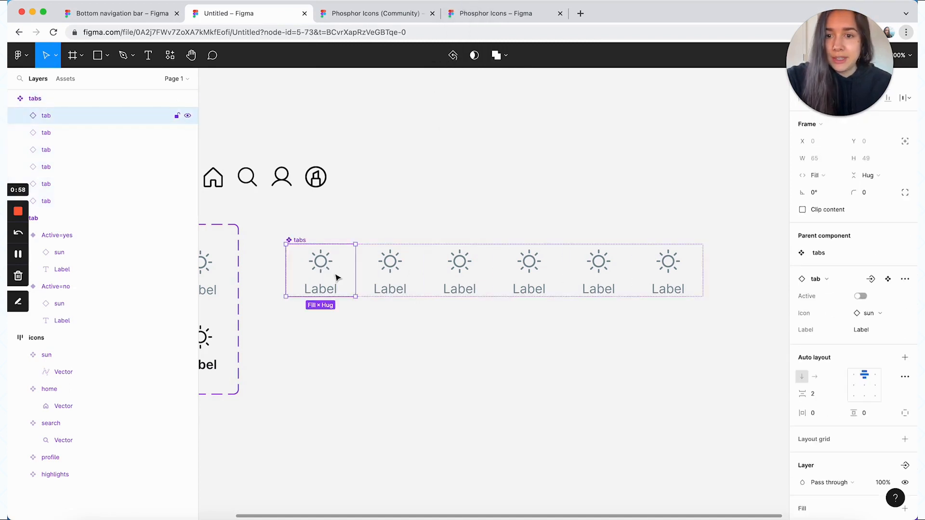
shift+click(79, 201)
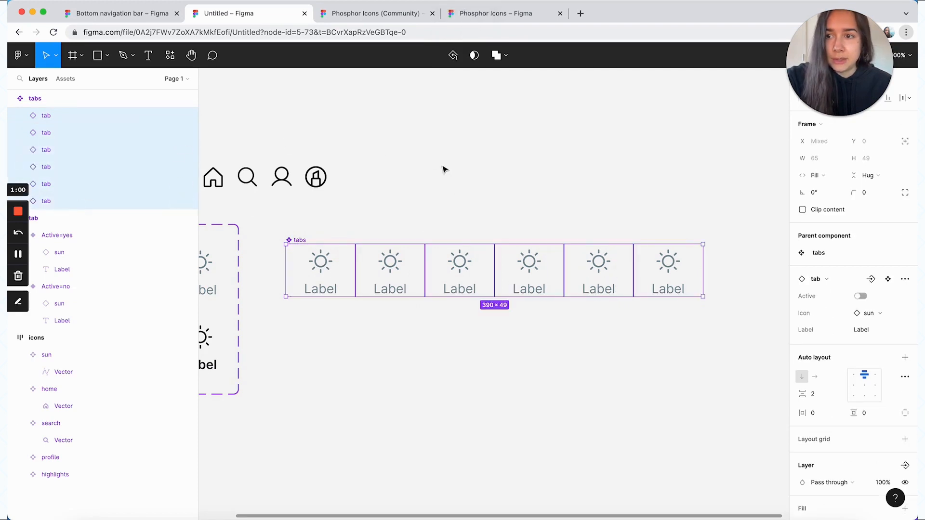
key(super+r)
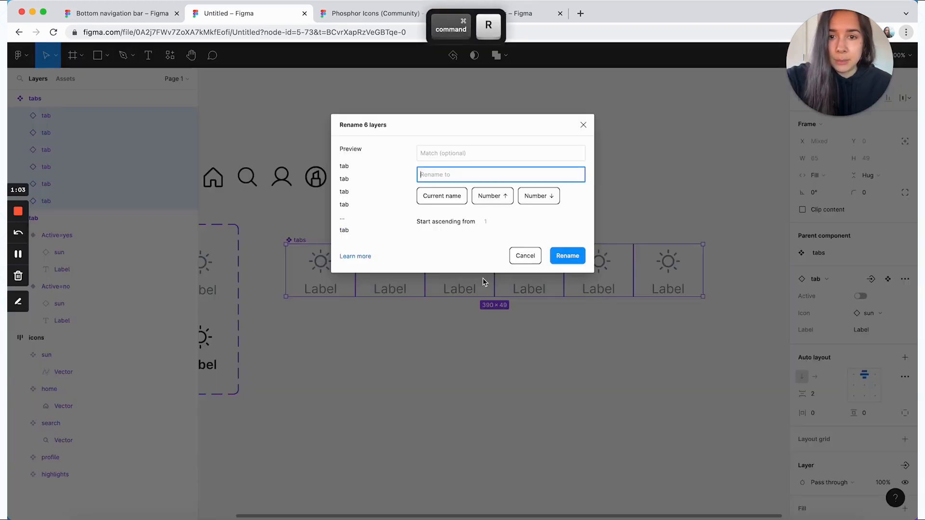
text(tab )
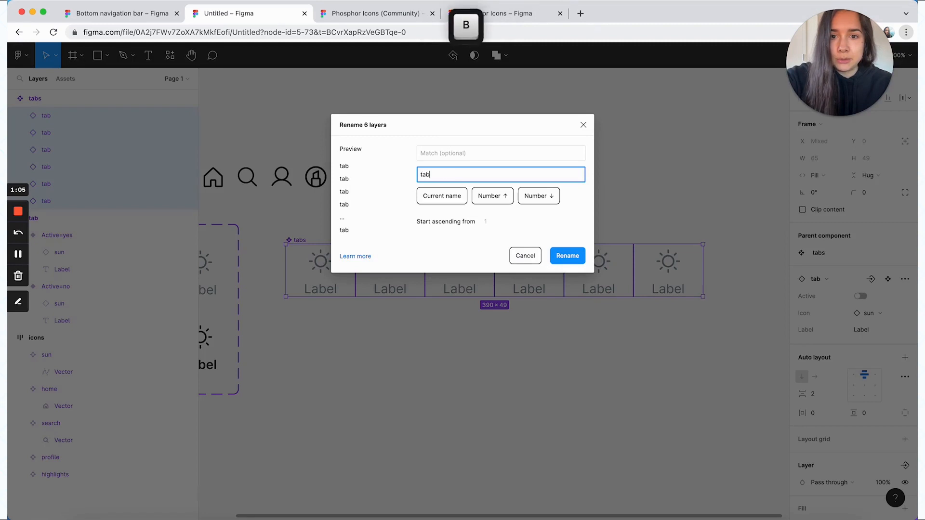
text($n)
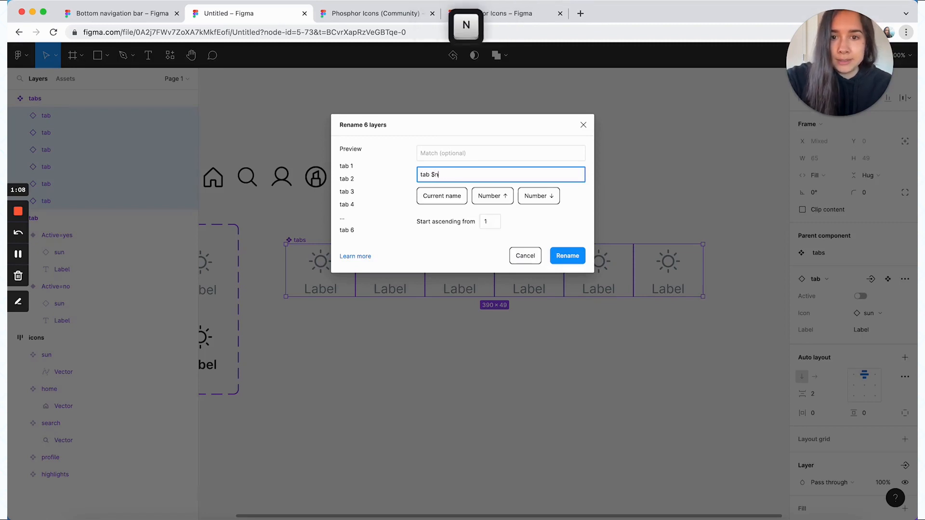
click(572, 258)
click(549, 227)
Expose the nested instance properties of tab 1 through tab 6 on the tabs component
click(291, 242)
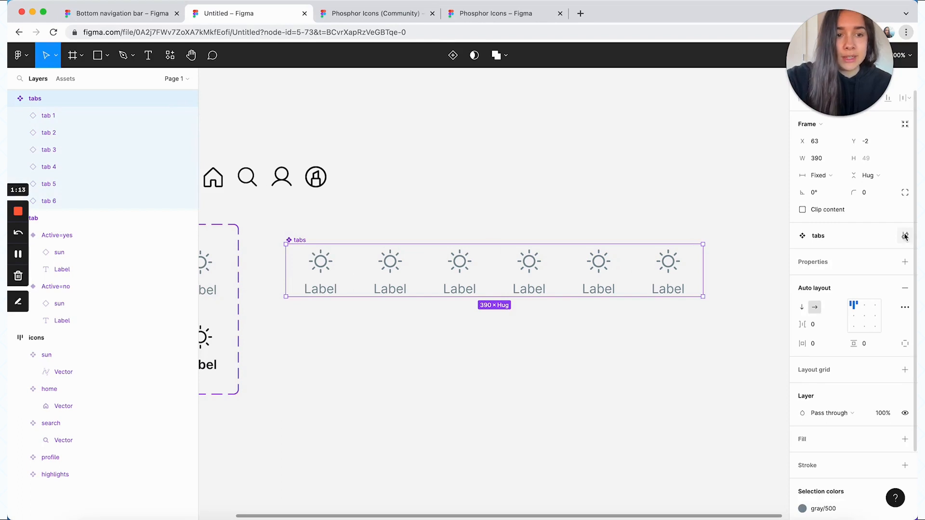
click(905, 262)
click(814, 263)
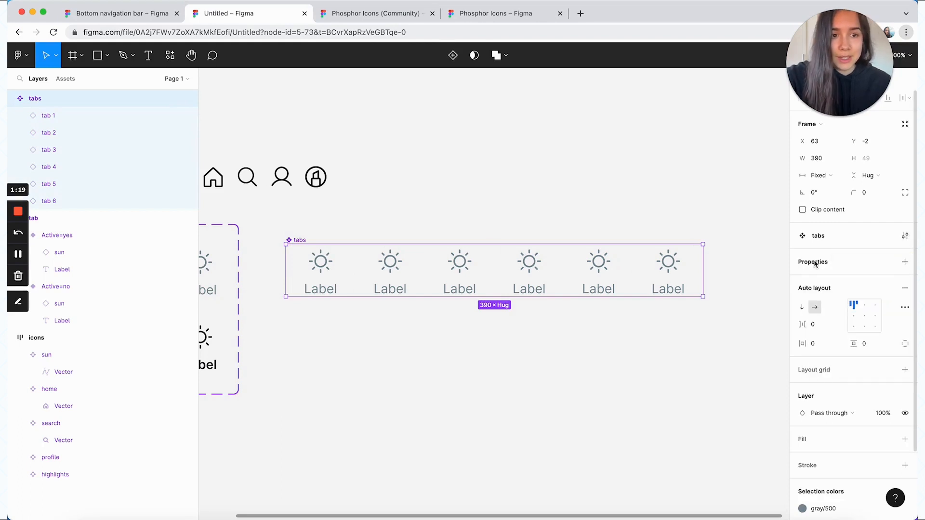
click(905, 263)
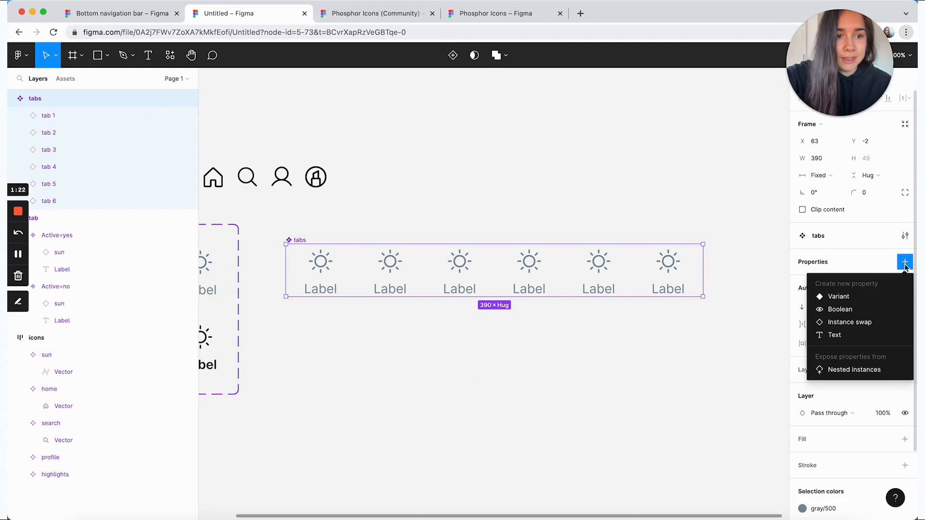
click(848, 369)
click(640, 283)
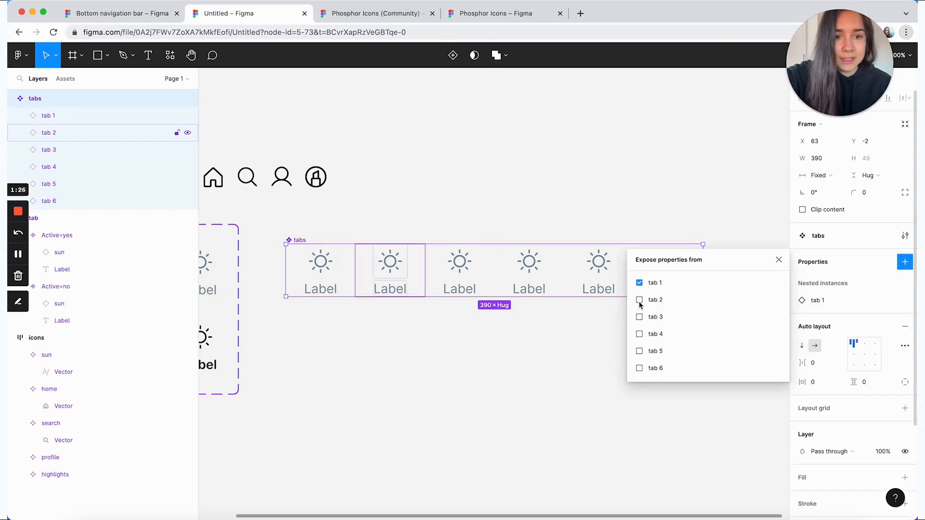
click(639, 300)
click(639, 317)
click(640, 334)
click(639, 351)
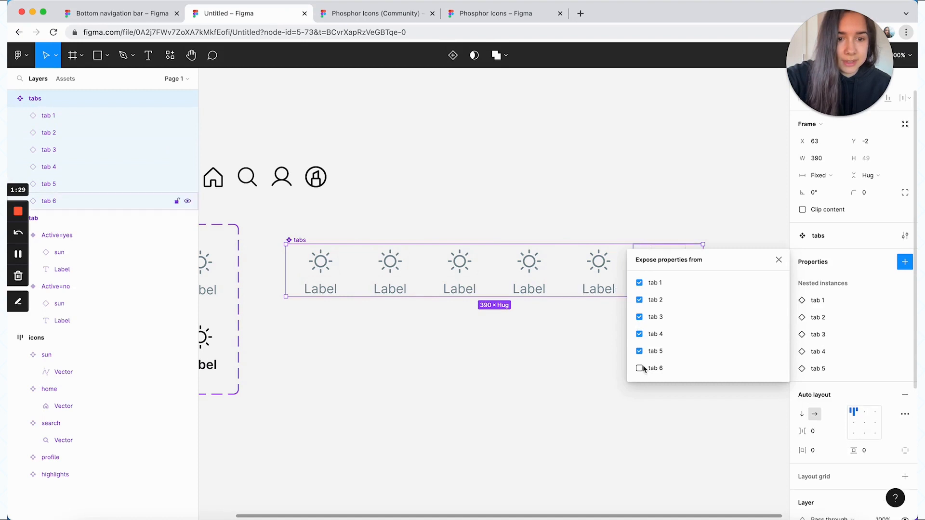
click(641, 368)
click(591, 332)
Delete the sixth tab from the tabs component
click(684, 275)
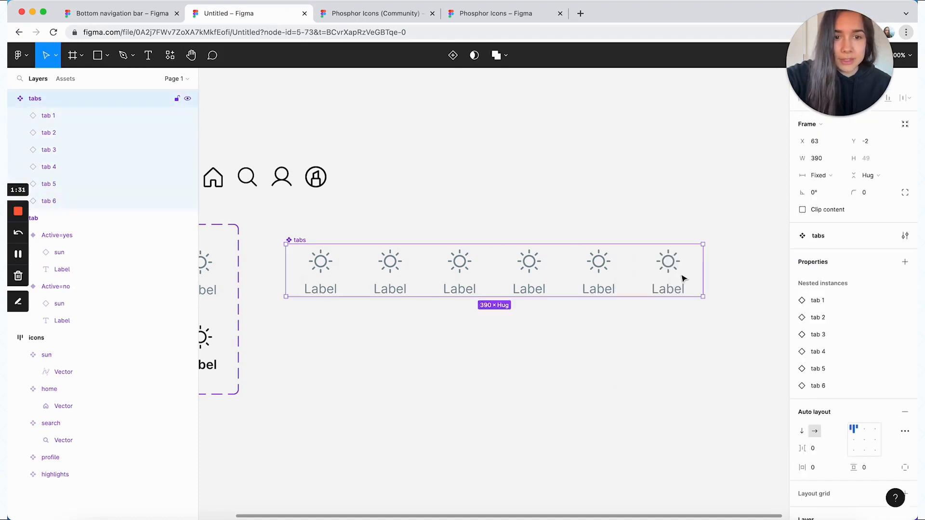
click(682, 275)
key(BackSpace)
Place an instance of the tabs component in the empty canvas area below it
click(681, 279)
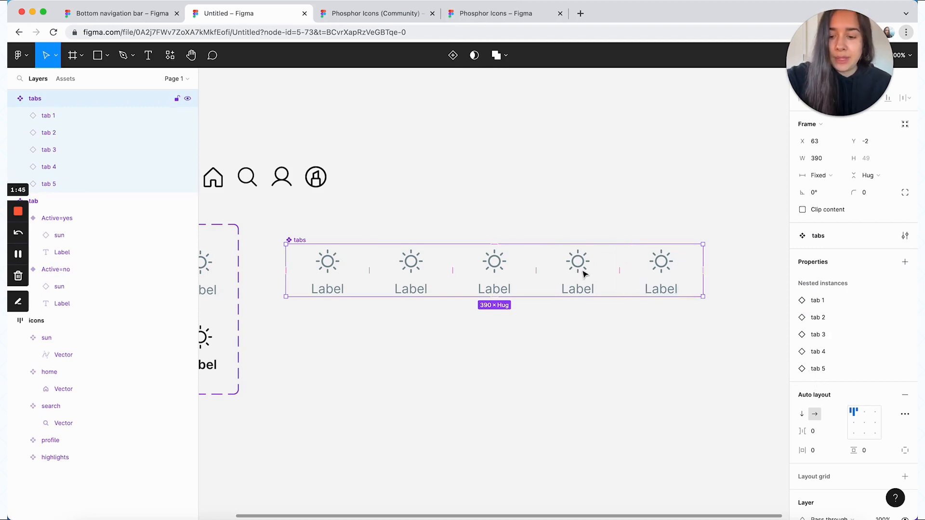
drag(554, 271, 562, 393)
scroll(560, 392, down, 5)
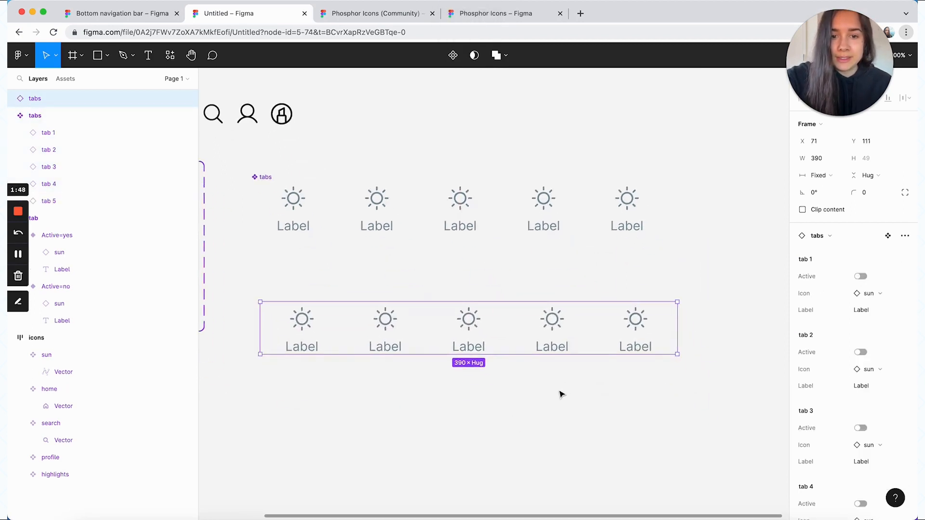
Through the tabs instance's exposed properties, give tab 1 the home icon and the label "Home", and make it active
scroll(855, 289, down, 3)
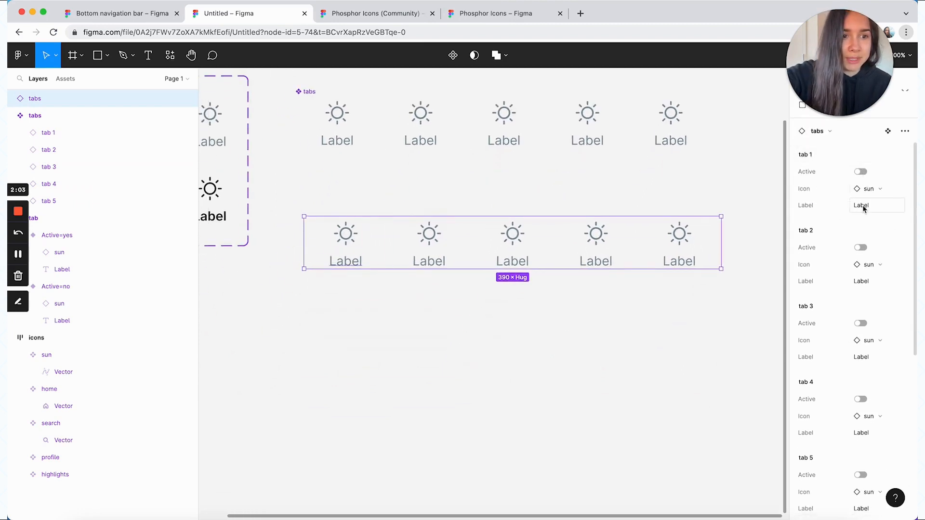
scroll(858, 251, down, 3)
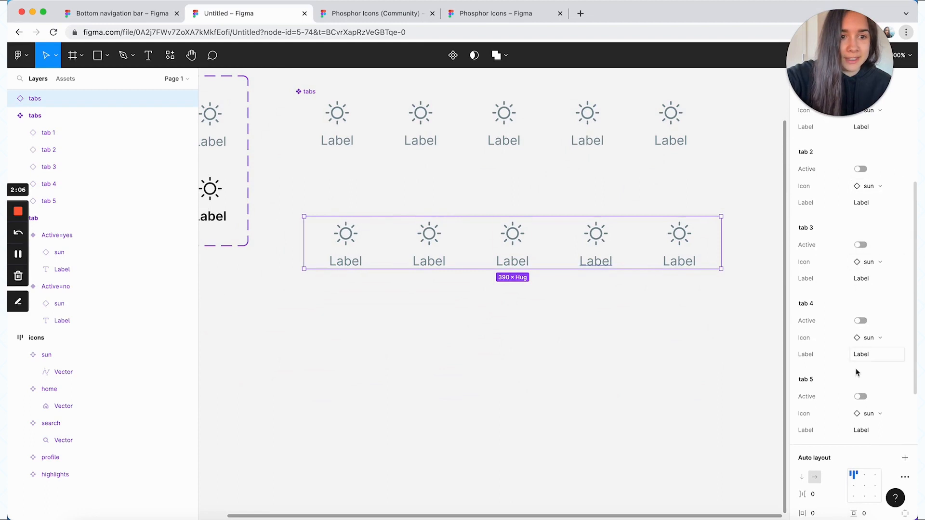
scroll(819, 193, up, 3)
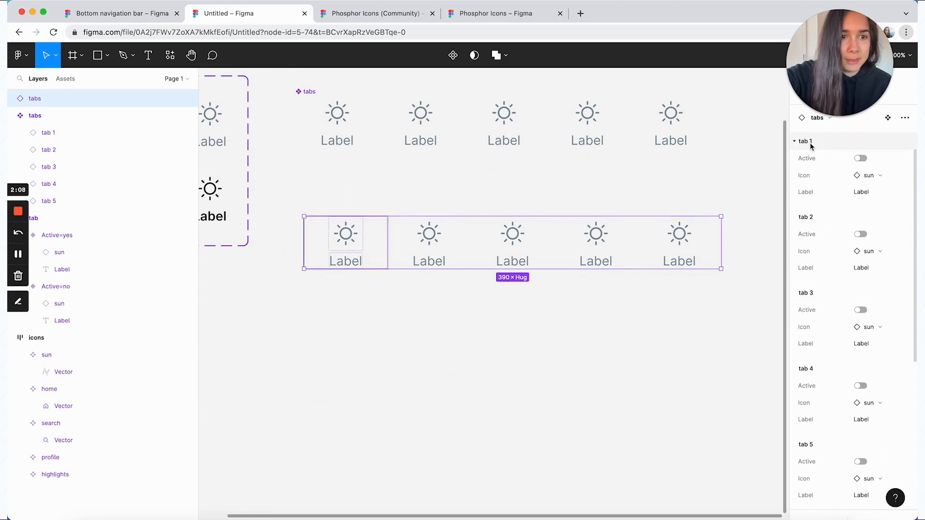
scroll(832, 458, down, 1)
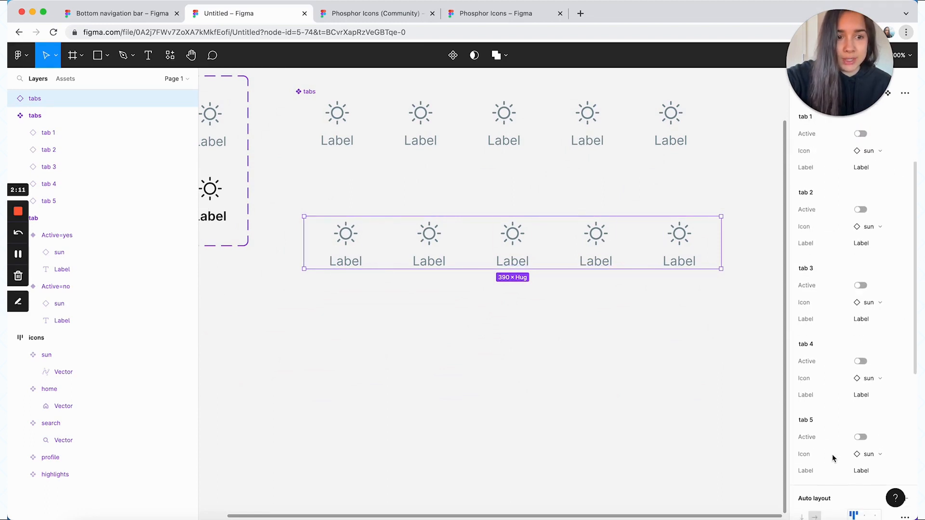
scroll(858, 337, up, 2)
click(877, 213)
click(861, 312)
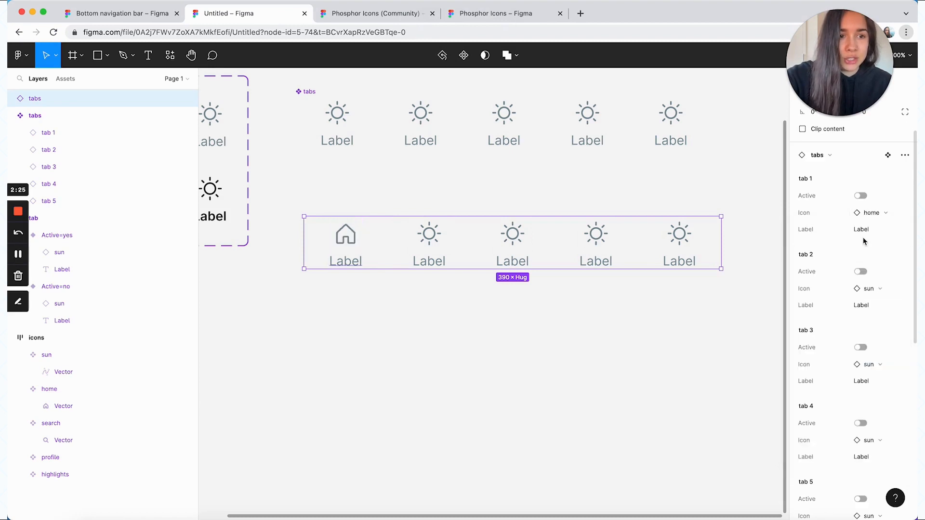
click(863, 228)
text(Home)
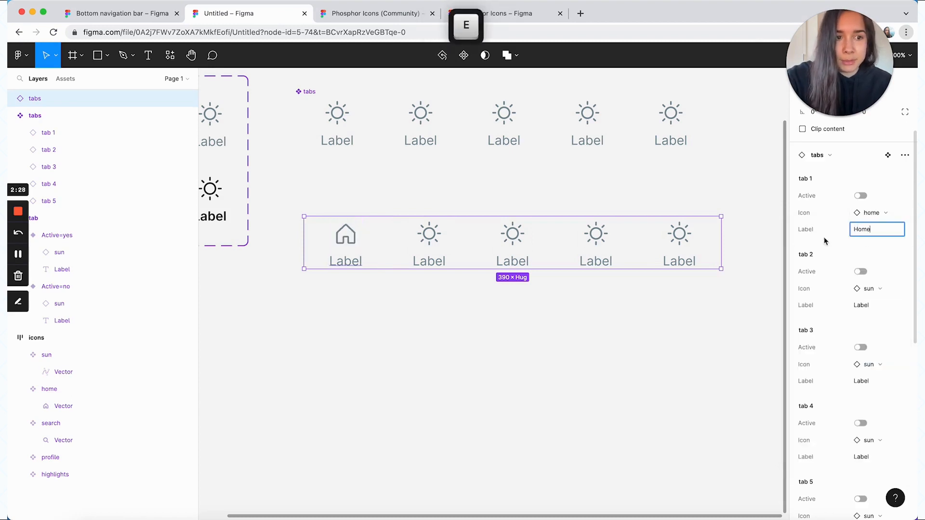
click(861, 196)
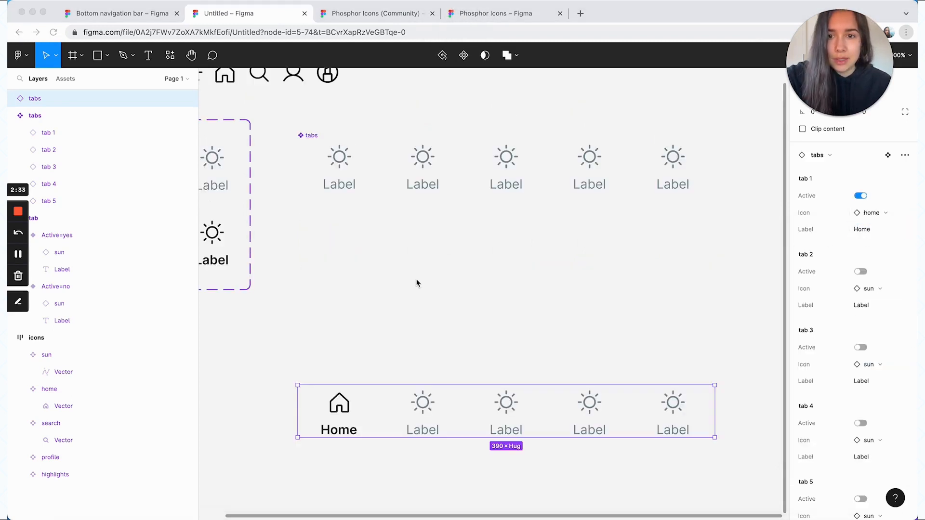
Add a variant property to the tabs main component
click(308, 137)
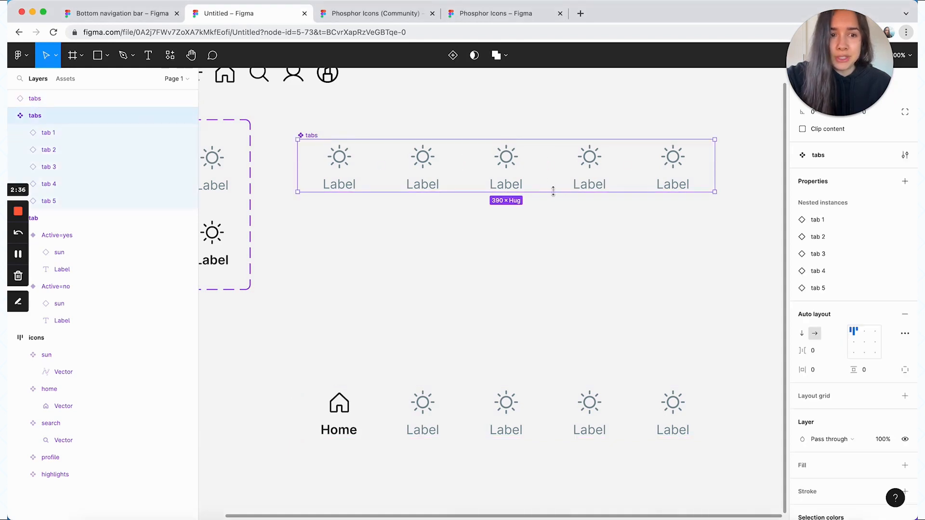
click(905, 181)
click(870, 217)
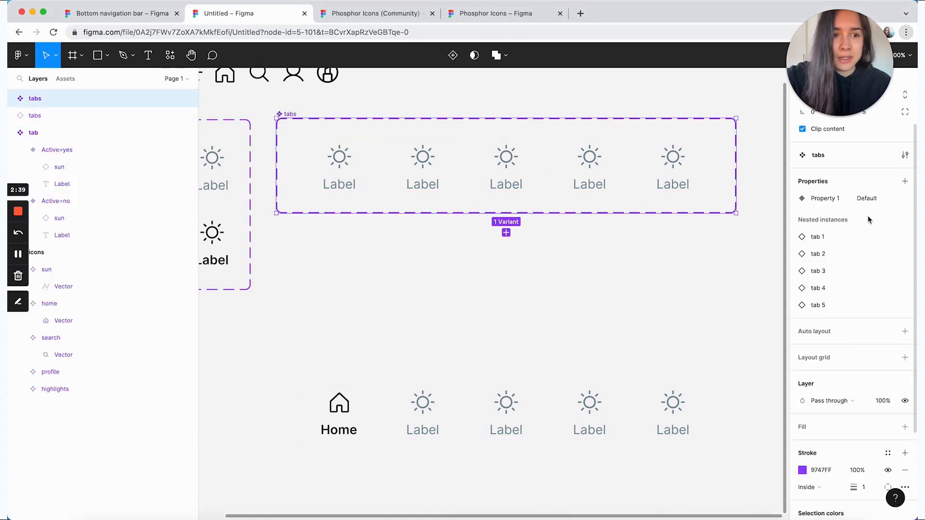
Add a second variant to the tabs component set and delete its fifth tab
click(506, 232)
click(677, 243)
key(BackSpace)
Rename the variant property of the tabs component set to "# of tabs"
click(575, 169)
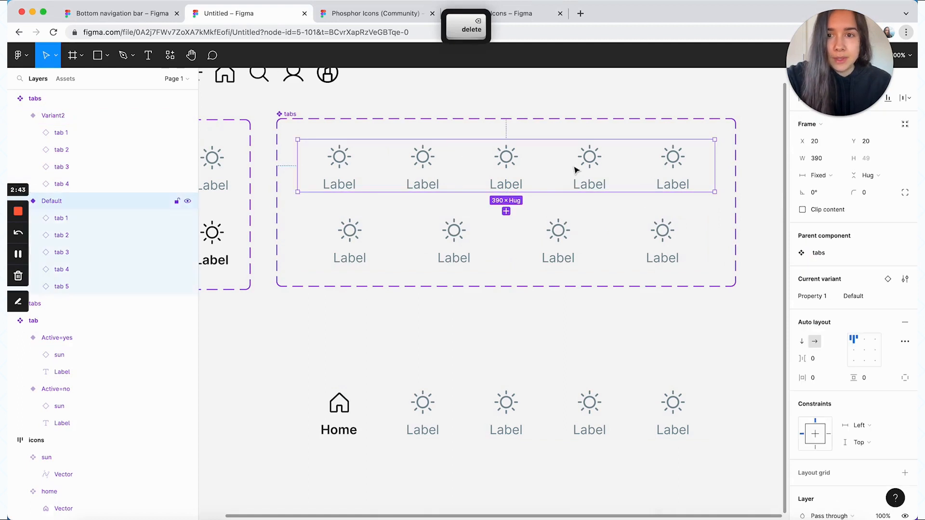
key(Escape)
double_click(843, 262)
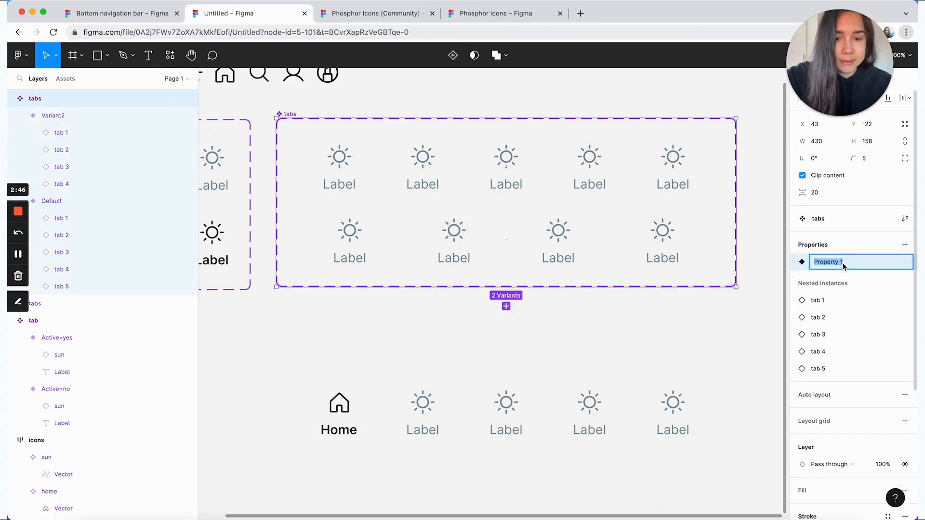
text(# of tabs)
click(848, 246)
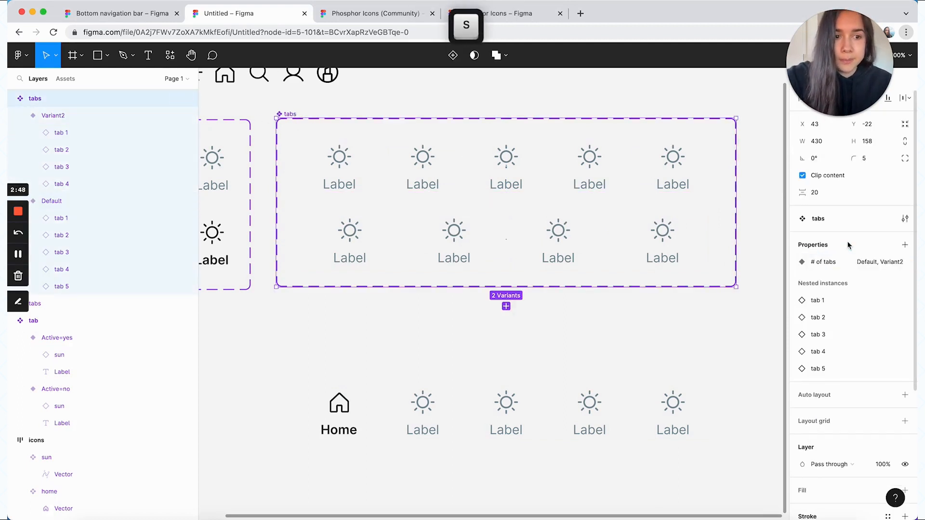
Set the "# of tabs" value to 5 for the five-tab variant and to 4 for the four-tab variant
click(615, 171)
click(862, 296)
text(5)
key(Return)
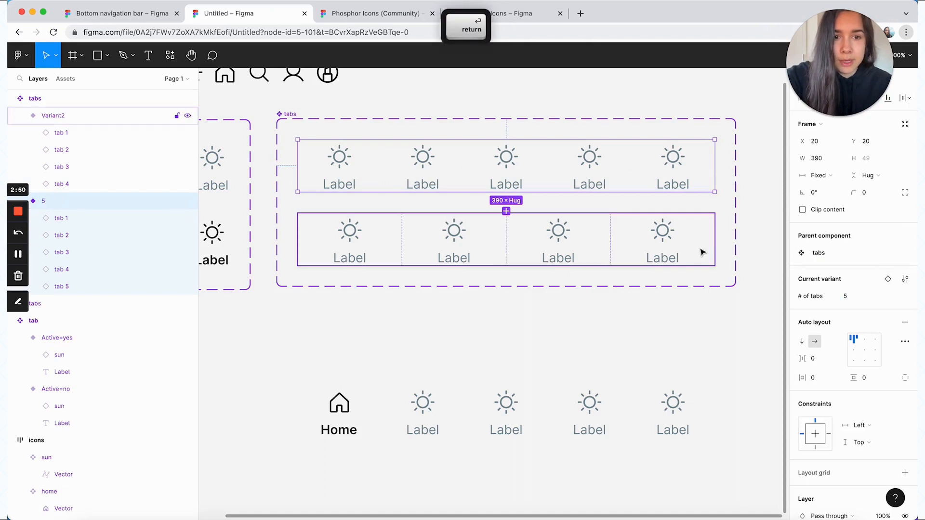
click(702, 252)
click(864, 299)
text(4)
key(Return)
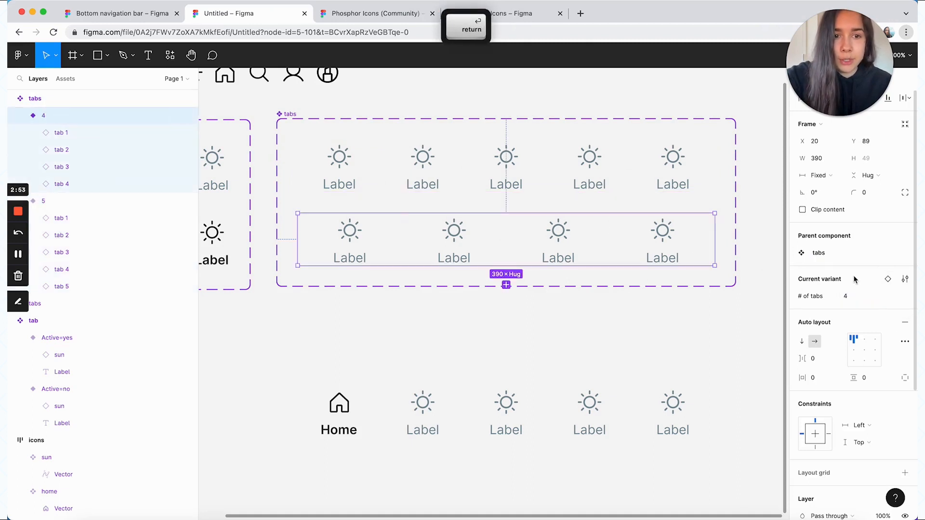
click(761, 250)
Set the vertical padding of both tabs variants to 4
double_click(677, 175)
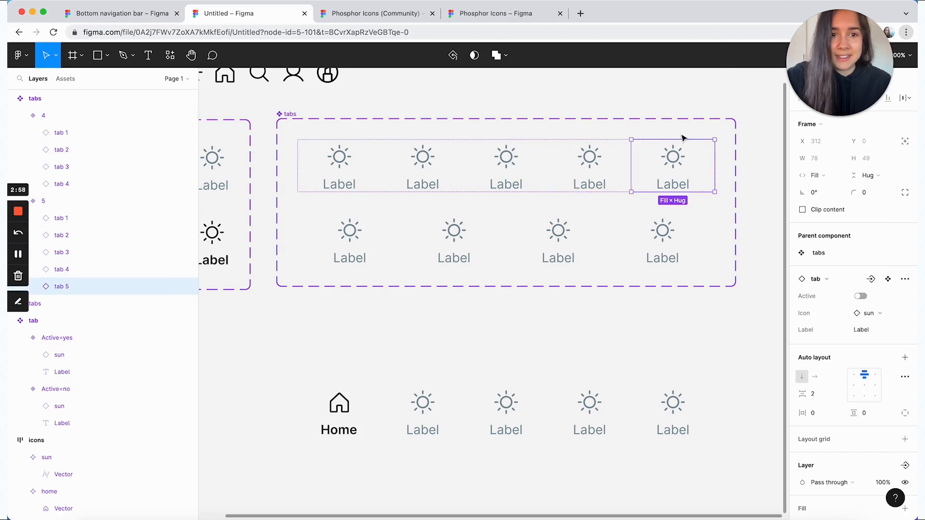
key(Escape)
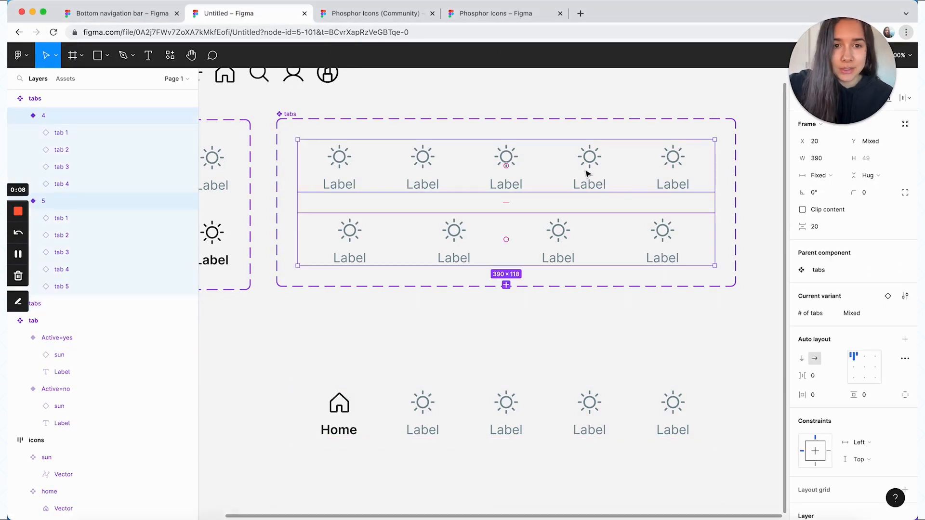
click(863, 395)
text(4)
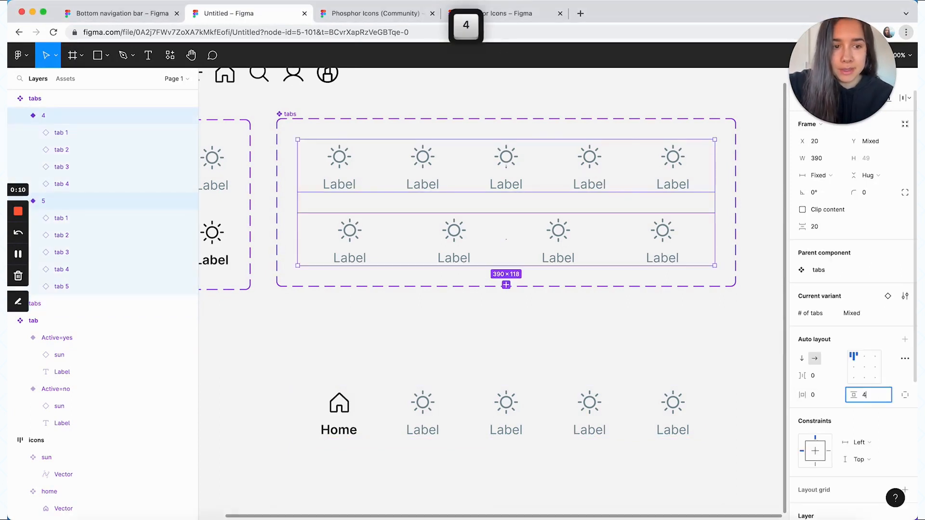
key(Return)
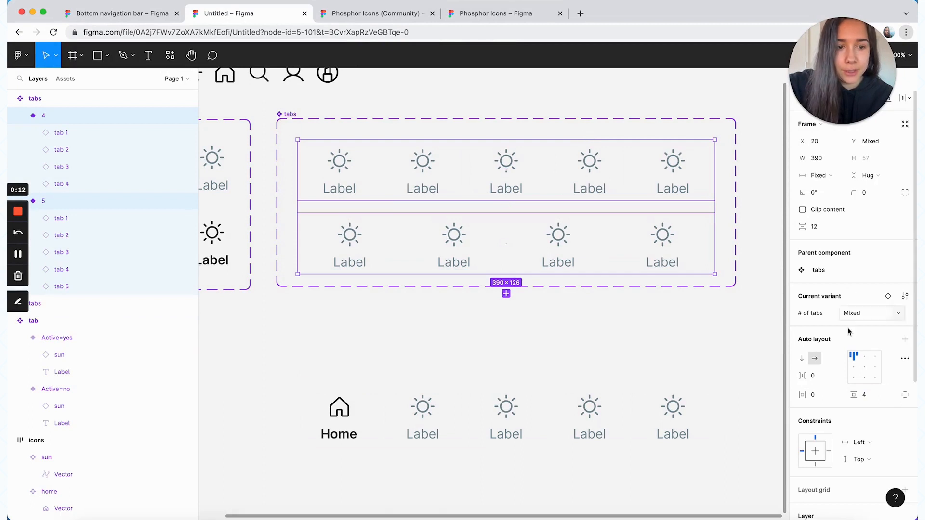
Add a 1-wide inside stroke in 000000 to both tabs variants and restrict it to the top side
scroll(867, 337, down, 5)
click(903, 384)
click(887, 367)
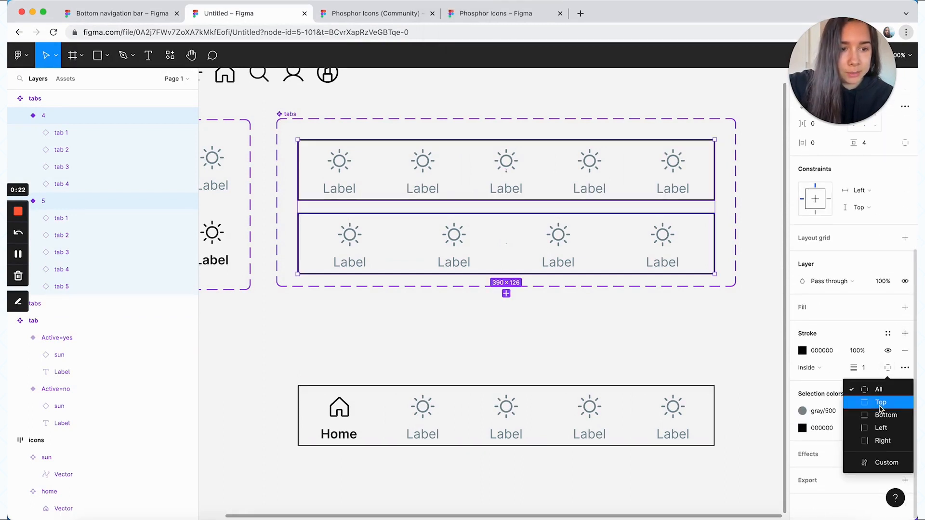
click(881, 403)
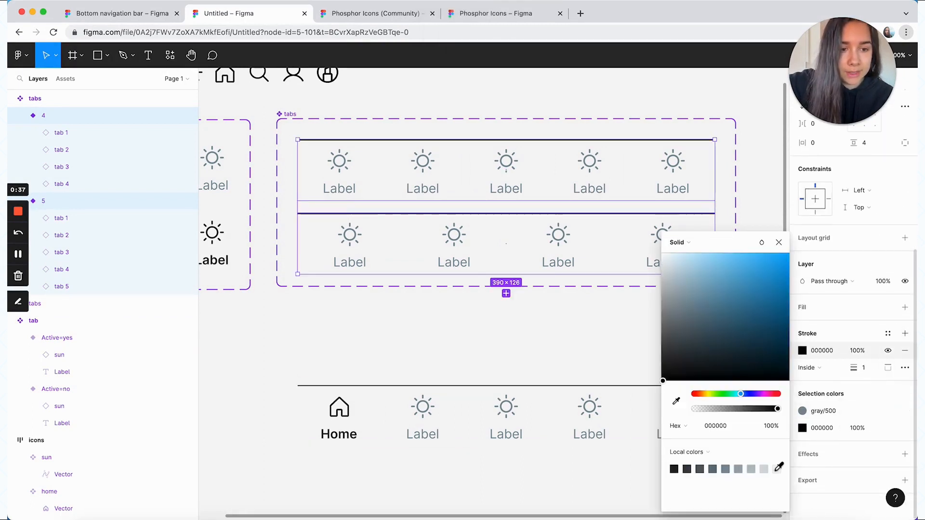
click(764, 468)
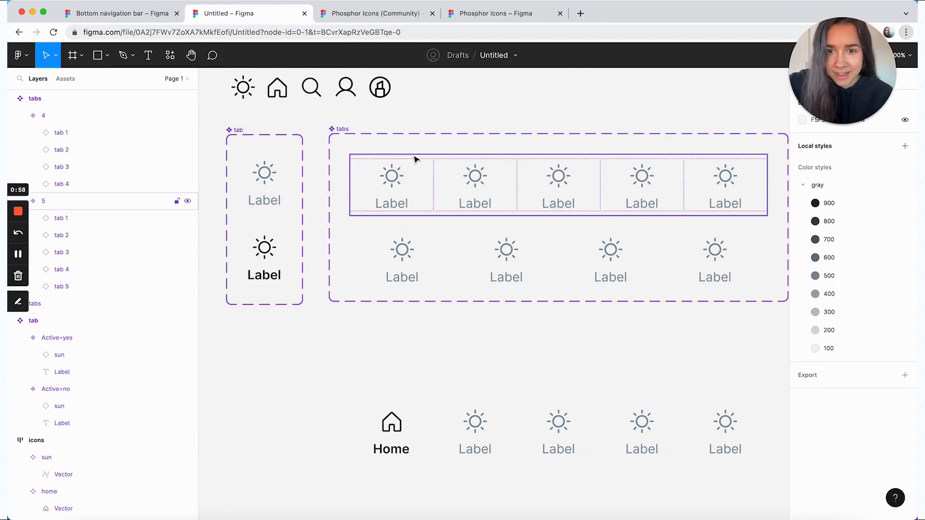
Add an FFFFFF fill to both the tab and tabs component sets
click(340, 129)
shift+click(234, 131)
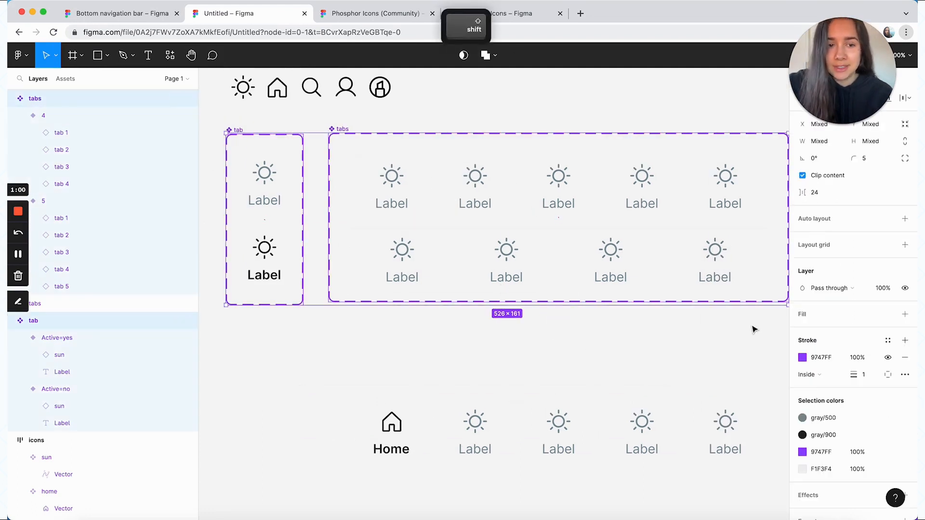
scroll(848, 337, down, 2)
click(905, 273)
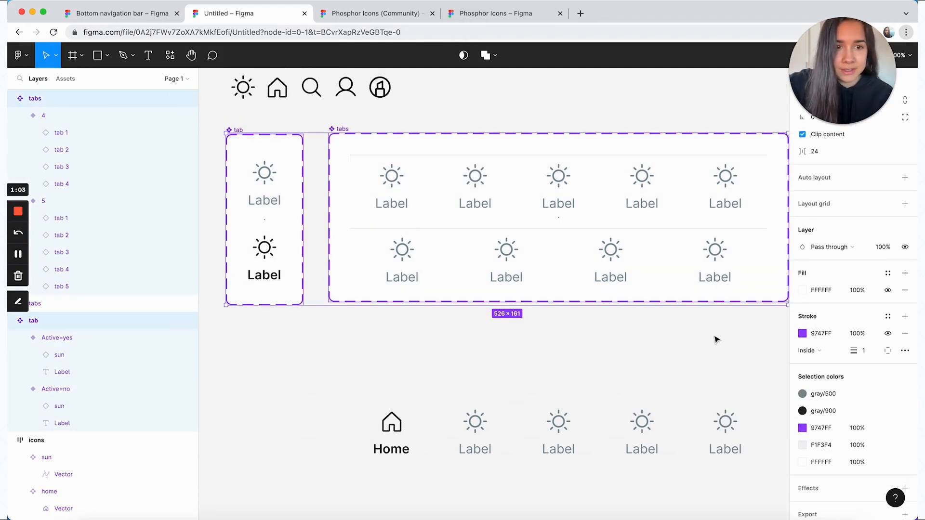
click(717, 340)
Move the tabs instance with the Home tab closer beneath the tabs component set
scroll(751, 361, down, 3)
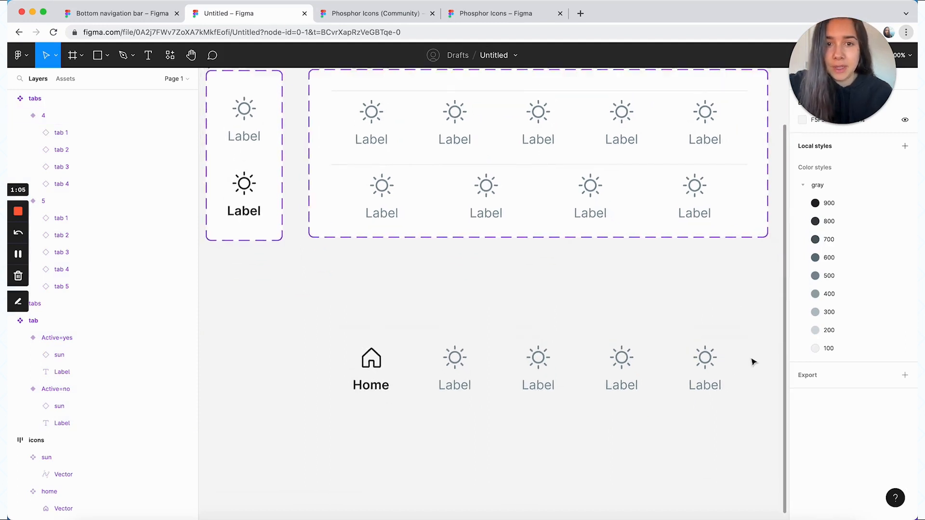
scroll(753, 362, up, 1)
scroll(753, 362, left, 1)
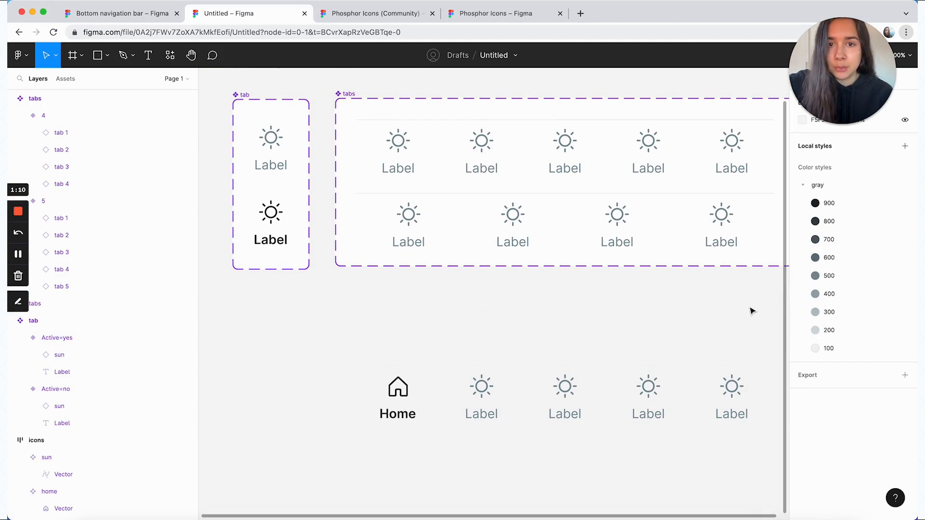
click(613, 389)
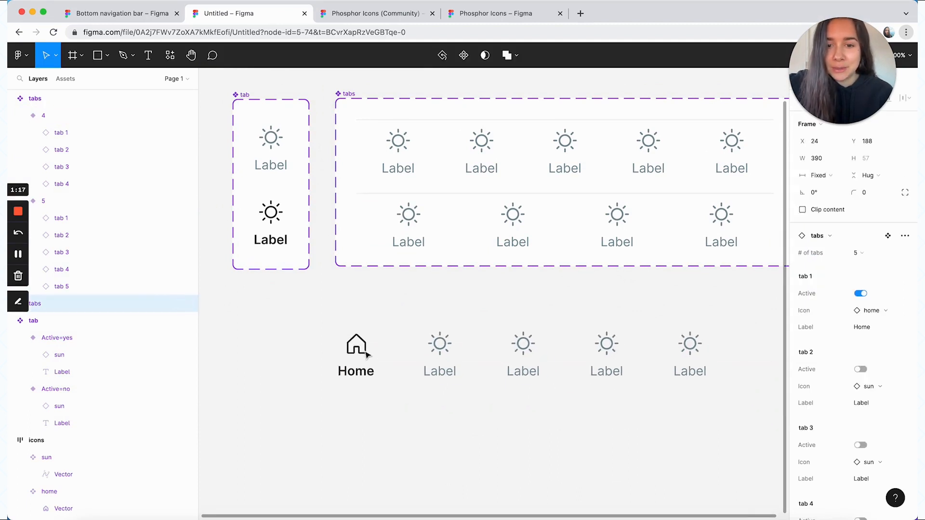
drag(410, 398, 366, 338)
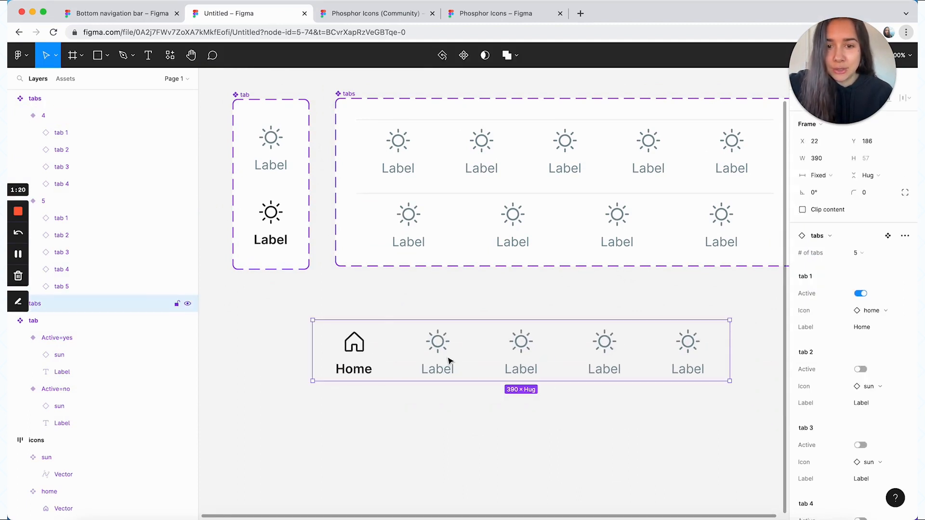
Set the label of tab 2 in the tabs instance to "Feed"
scroll(879, 336, down, 2)
scroll(879, 331, down, 1)
click(877, 319)
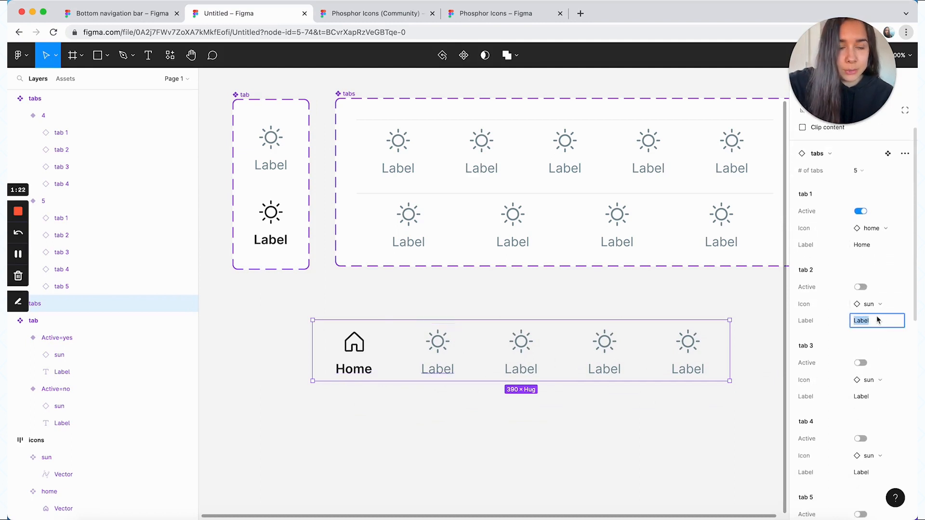
text(Feed)
click(822, 313)
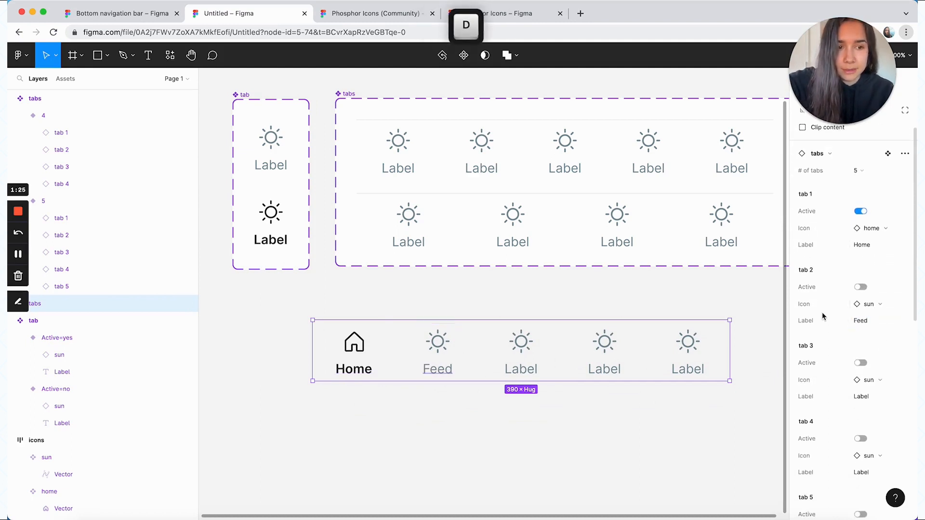
Swap tab 3's icon to search and set its label to "Explore"
scroll(831, 310, down, 1)
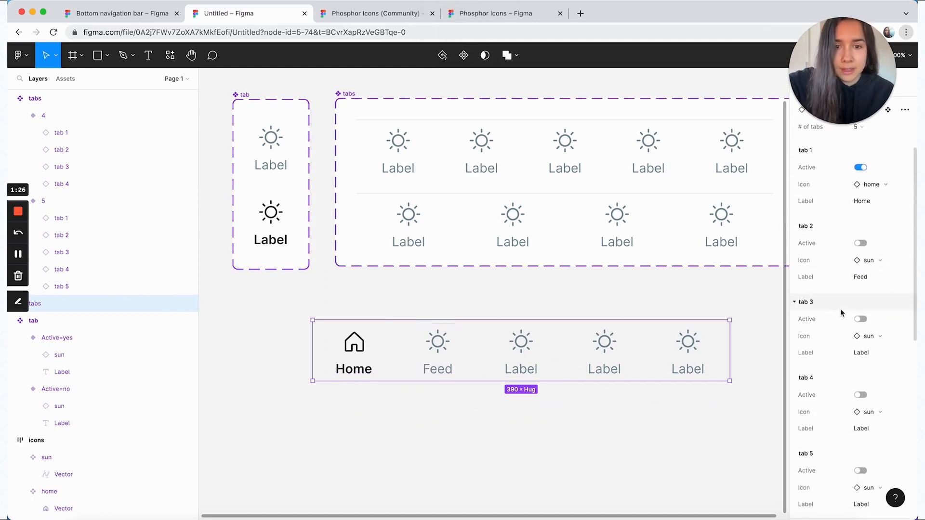
click(871, 339)
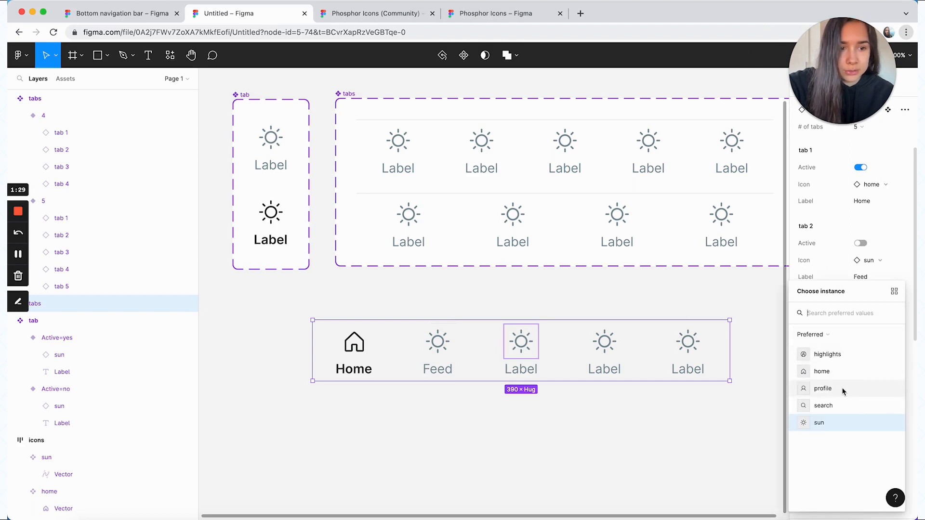
click(837, 406)
text(Explore)
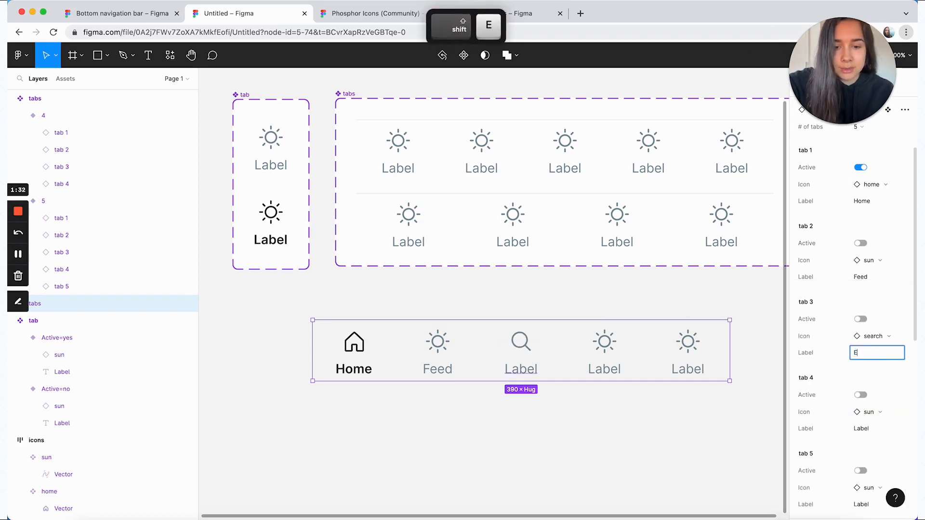
key(Return)
Swap tab 4's icon to highlights and set its label to "Highlights"
click(834, 383)
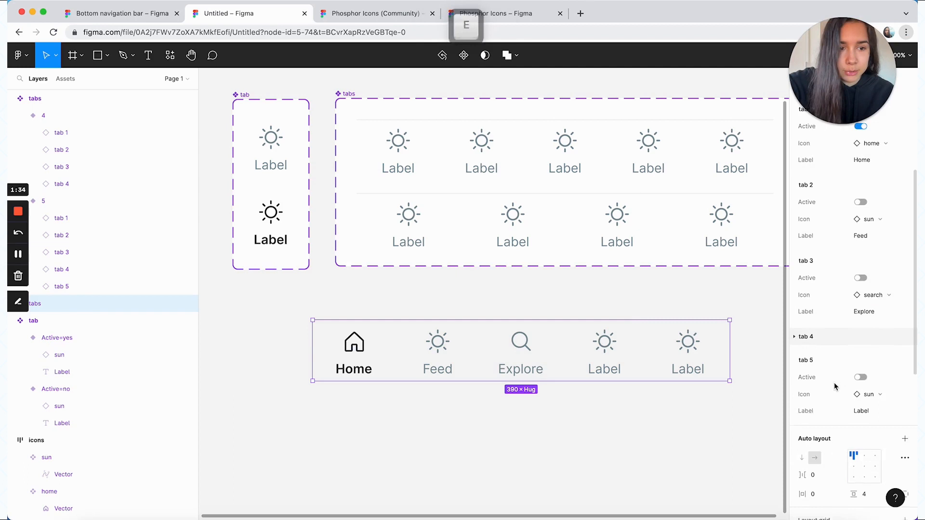
click(822, 331)
click(872, 294)
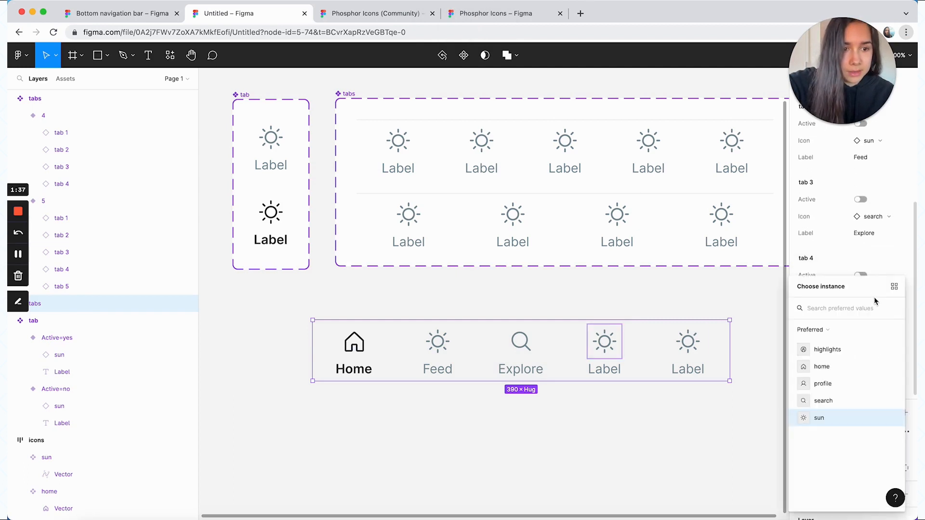
click(827, 352)
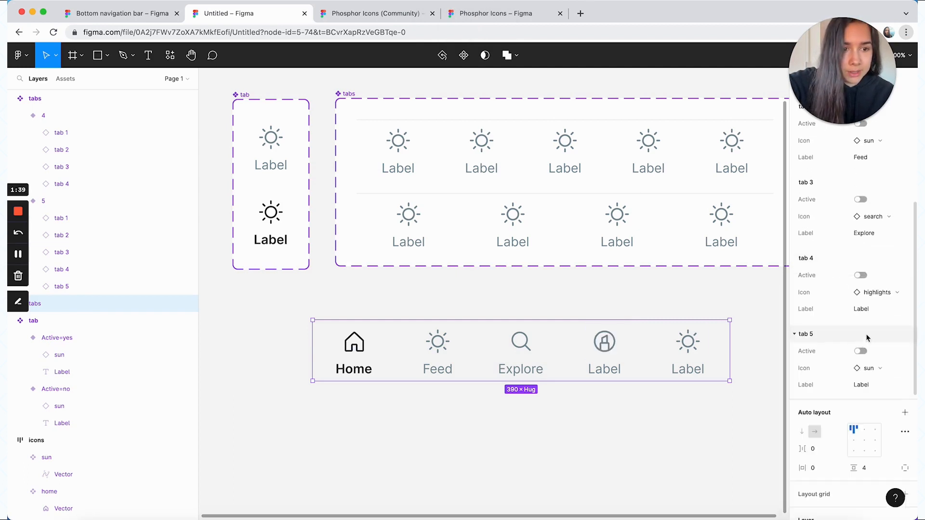
click(868, 311)
text(Highlights)
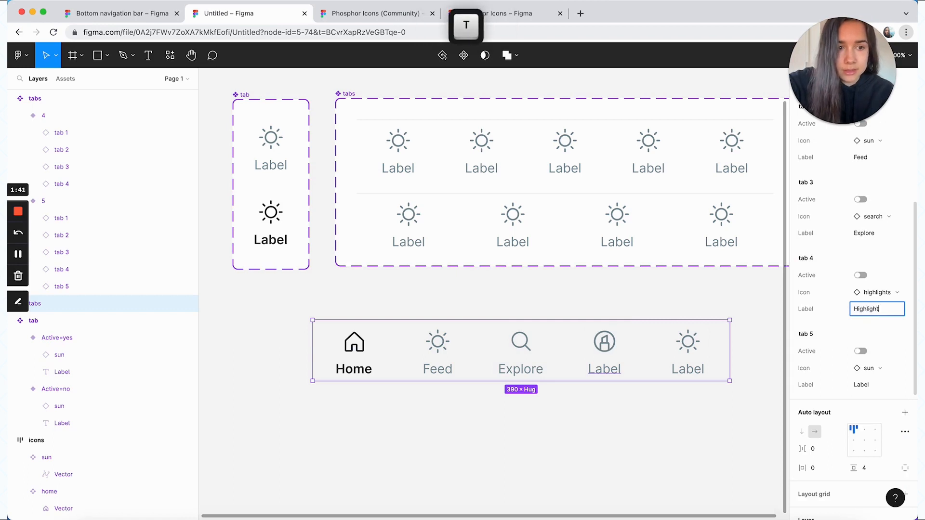
Swap tab 5's icon to profile and set its label to "Profile"
click(863, 333)
click(868, 368)
click(843, 418)
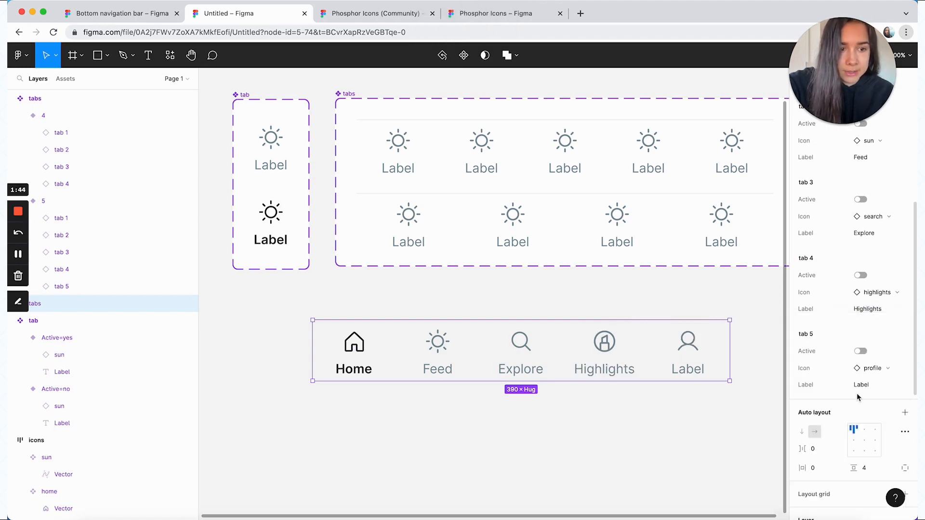
click(860, 385)
text(Profile)
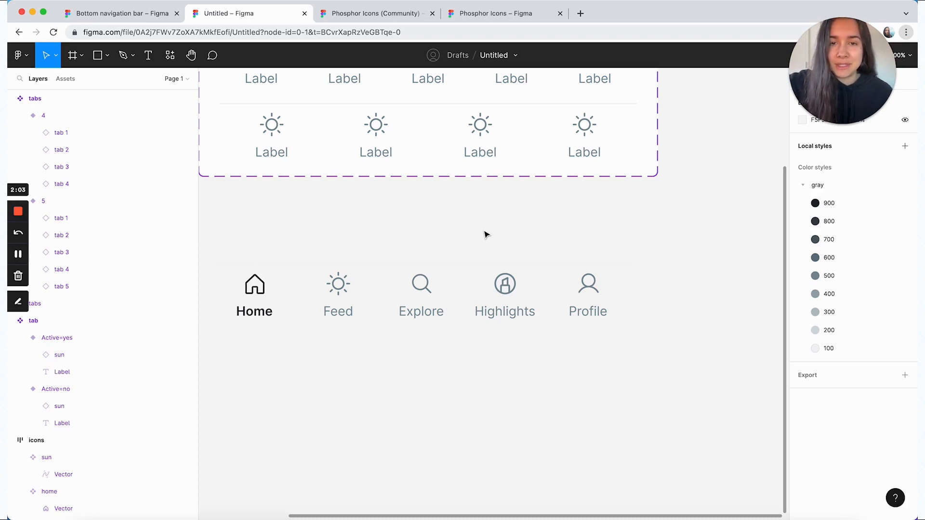
click(514, 292)
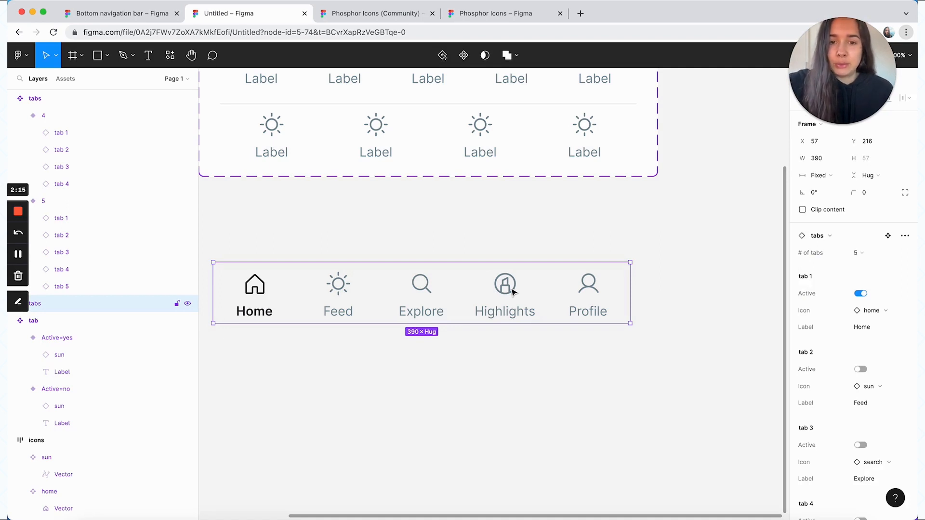
click(420, 353)
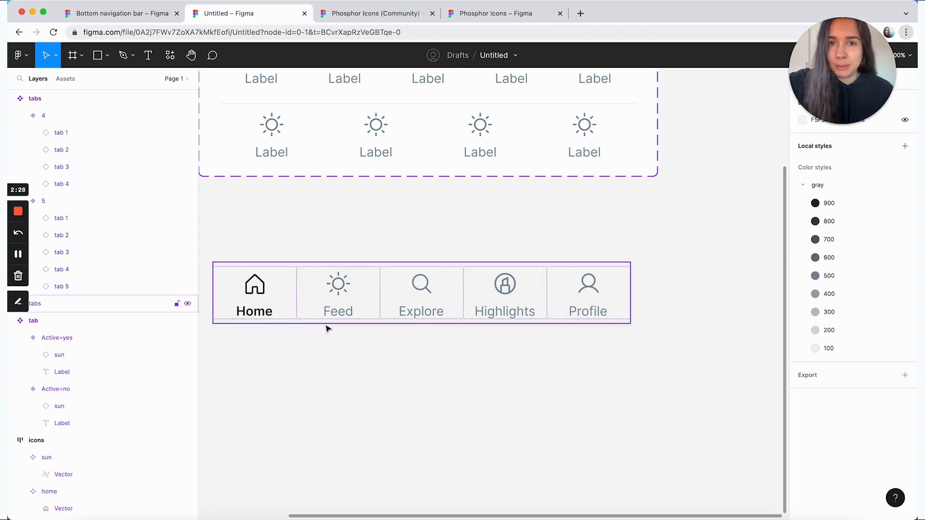
Place a 100 × 100 rectangle on the empty canvas below the tabs instance
click(98, 55)
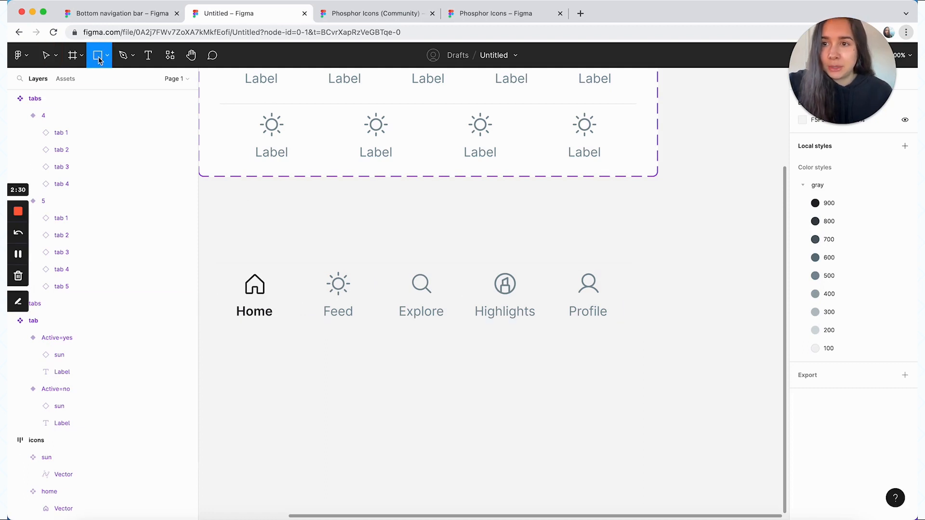
click(369, 389)
drag(372, 382, 385, 433)
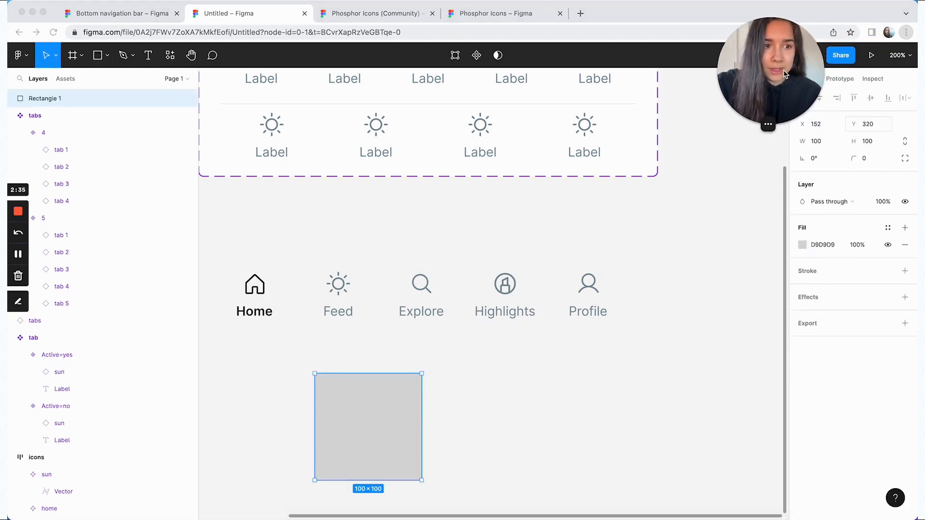
Set the rectangle's height to 5 and its width to 132
click(873, 144)
double_click(874, 145)
text(5)
key(Return)
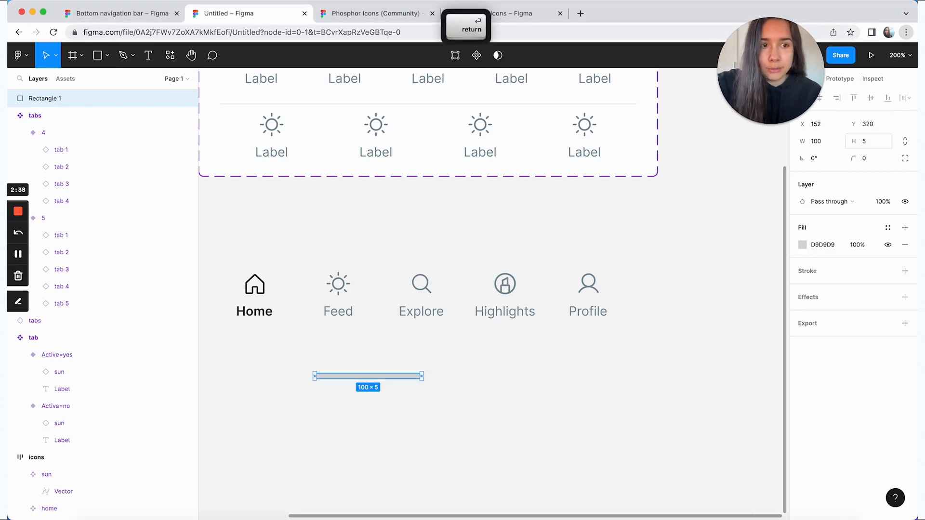
click(827, 146)
text(132)
key(Return)
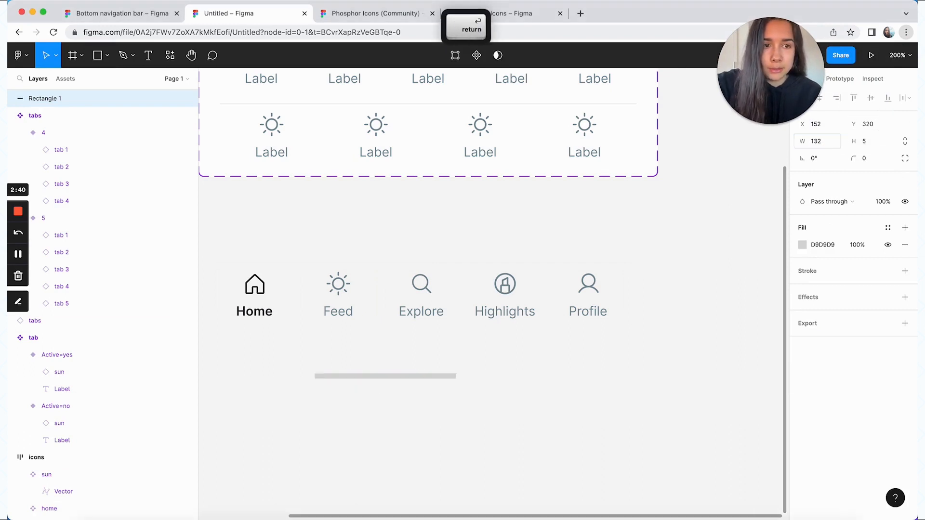
Set the bar's fill to 000000 and its corner radius to 50
click(803, 245)
text(000000)
key(Return)
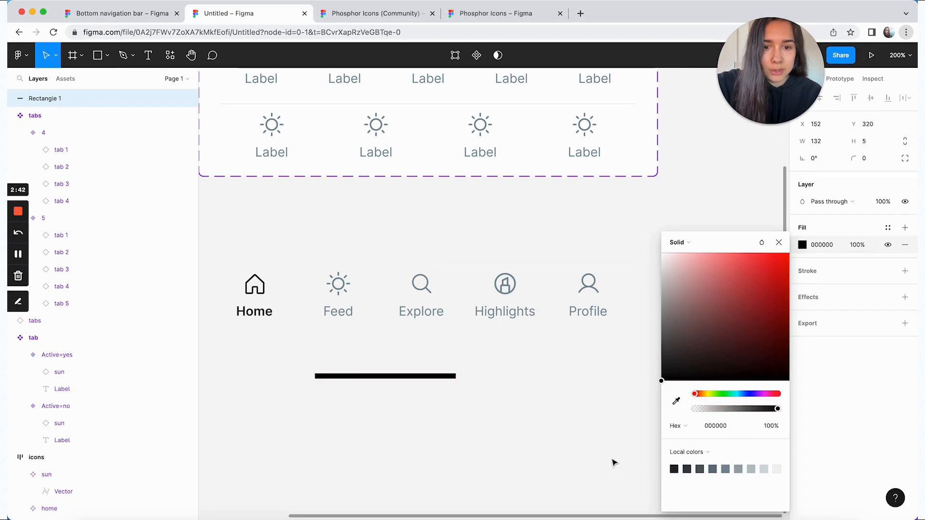
click(867, 161)
text(20)
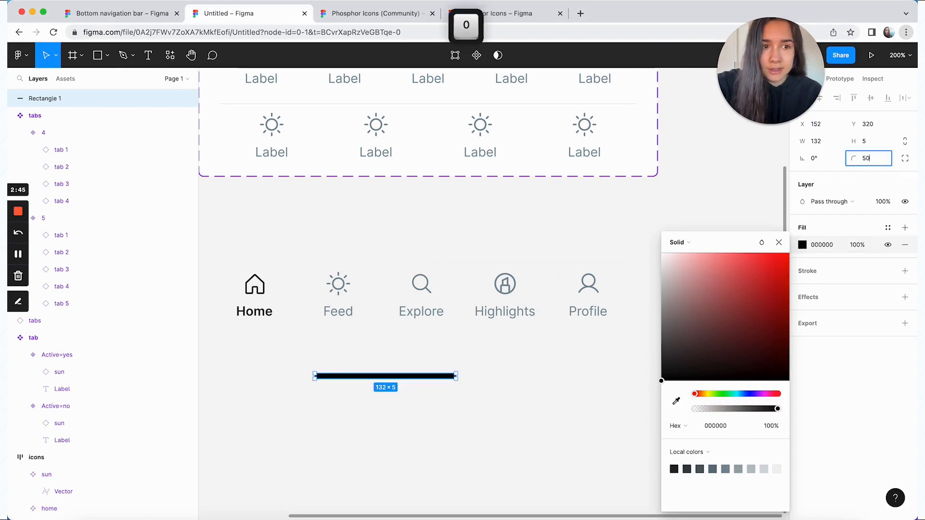
key(Return)
click(411, 478)
Move the black bar closer to the tabs instance and wrap it in an auto layout frame with a fixed height of 34
drag(403, 377, 442, 365)
key(shift+a)
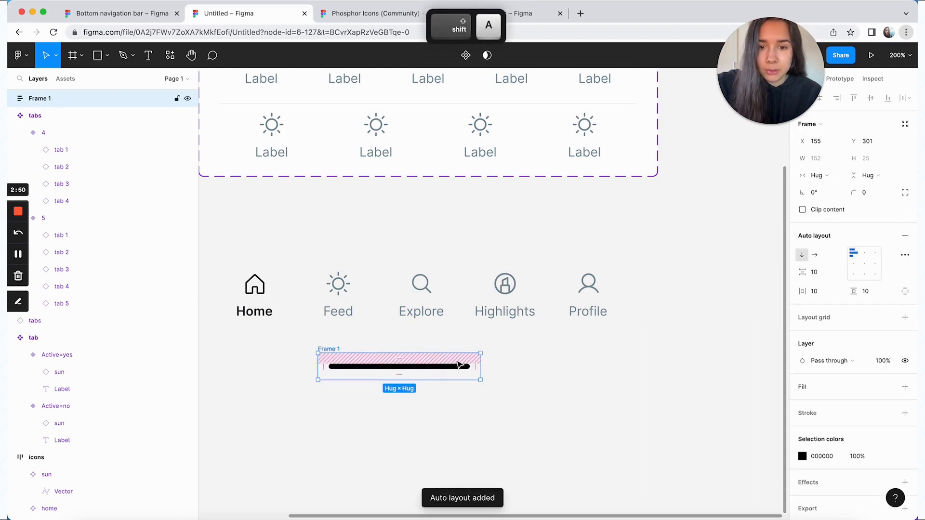
click(867, 175)
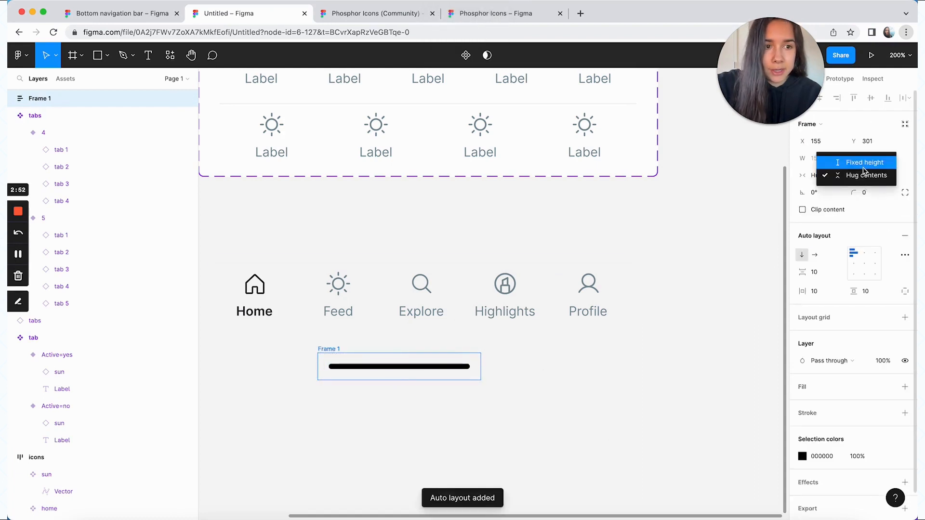
click(868, 161)
click(880, 162)
text(34)
key(Return)
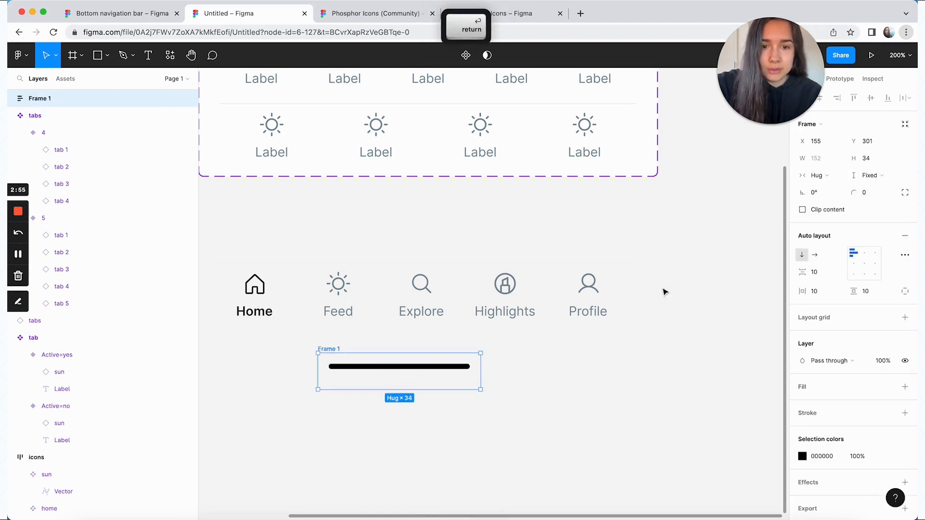
Align the frame's content to bottom center and give the frame a fixed width of 390
click(865, 275)
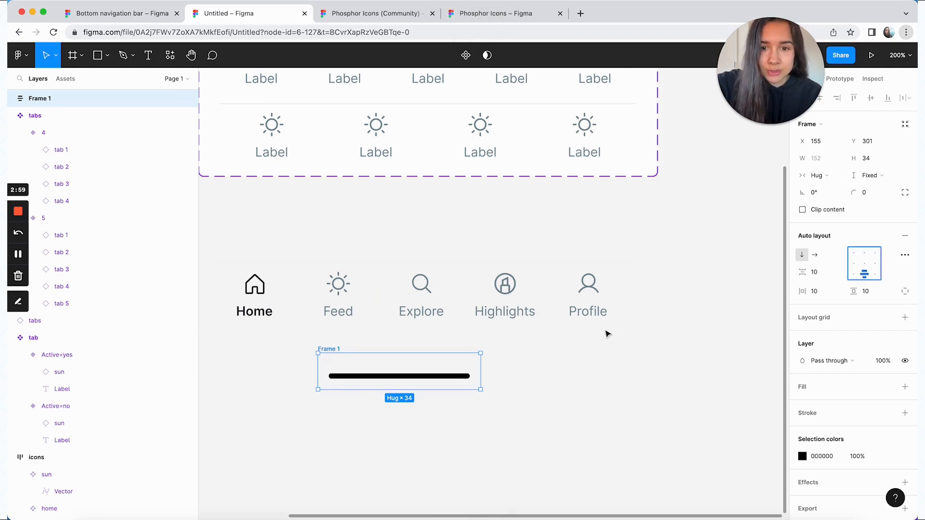
click(819, 176)
click(825, 162)
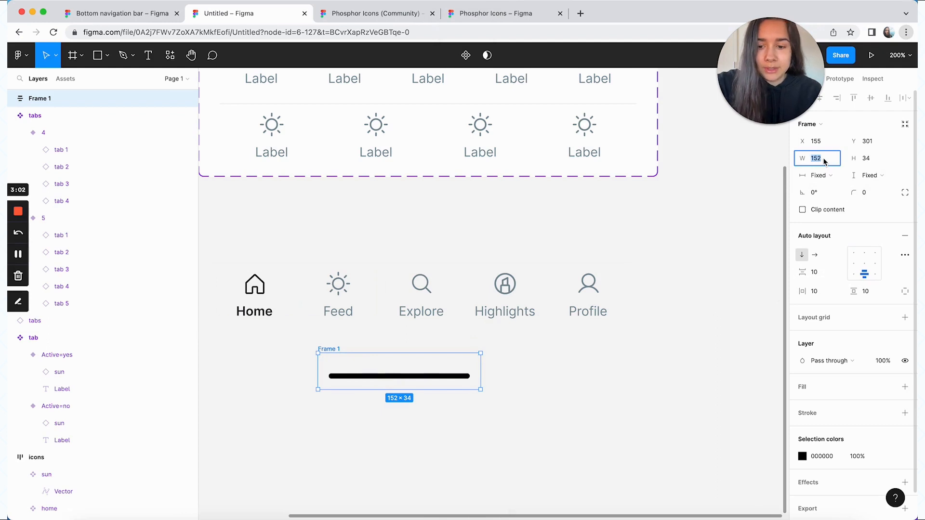
text(390)
key(Return)
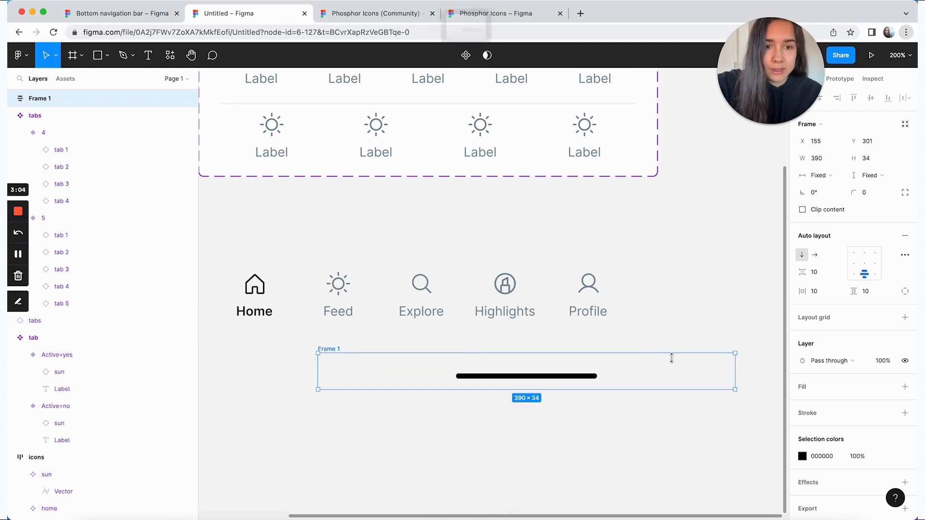
Move the bar frame under the tabs instance and combine both in a vertical auto layout frame with 0 spacing between items
drag(671, 355, 586, 359)
scroll(569, 347, left, 2)
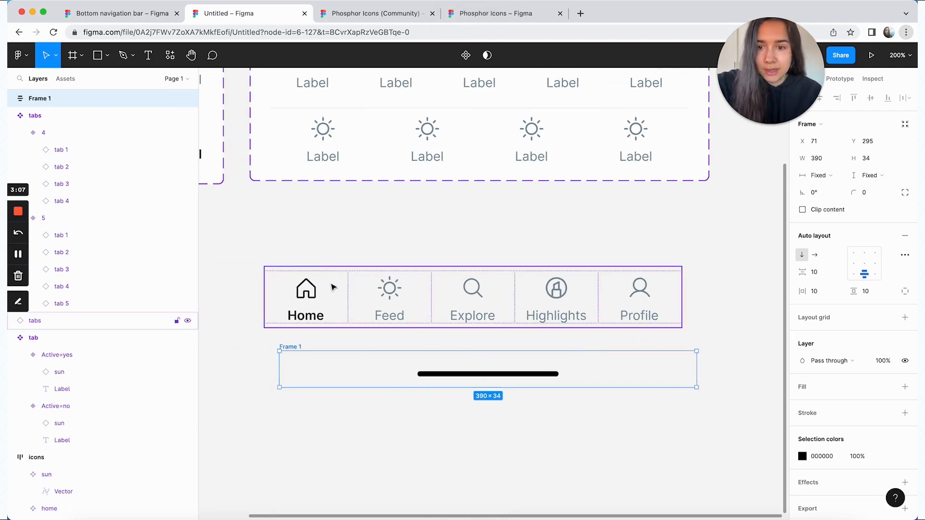
shift+click(364, 313)
key(shift+a)
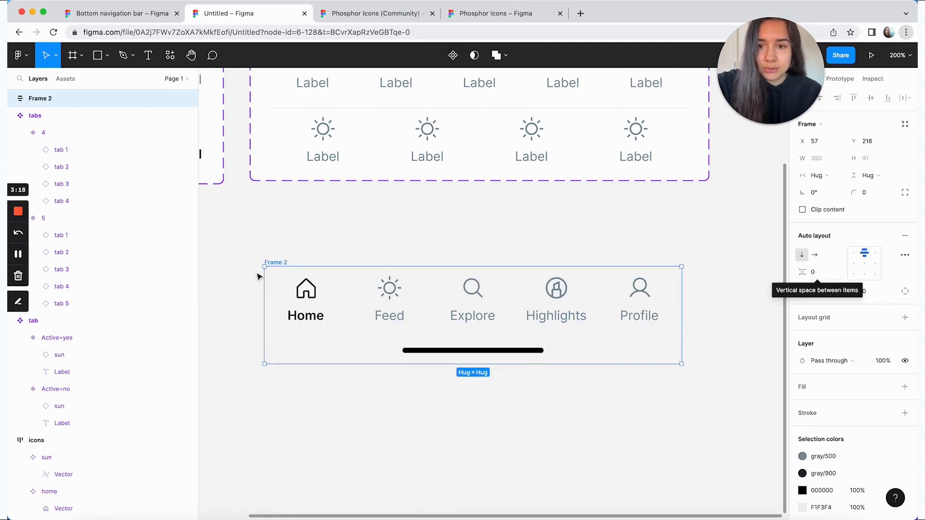
Rename the combined auto layout frame to "bottom-bar"
double_click(273, 263)
text(bottom-bar)
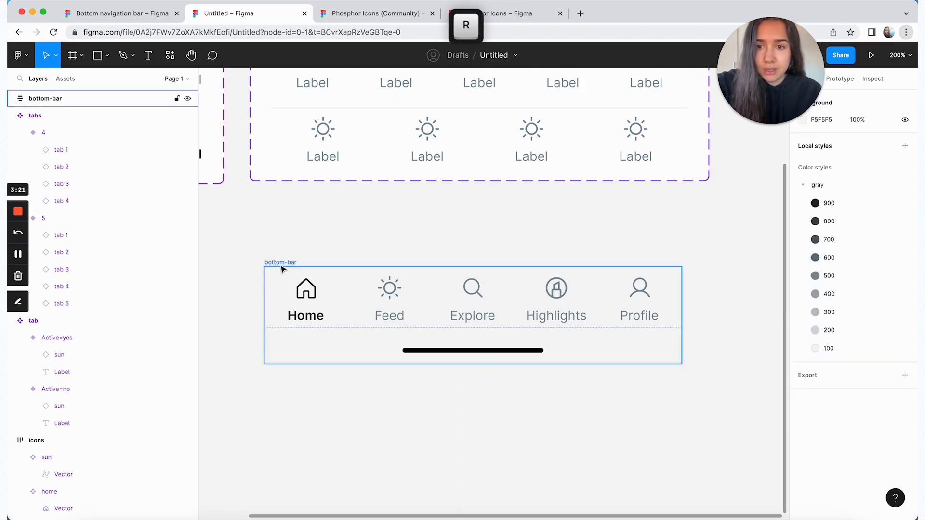
key(Return)
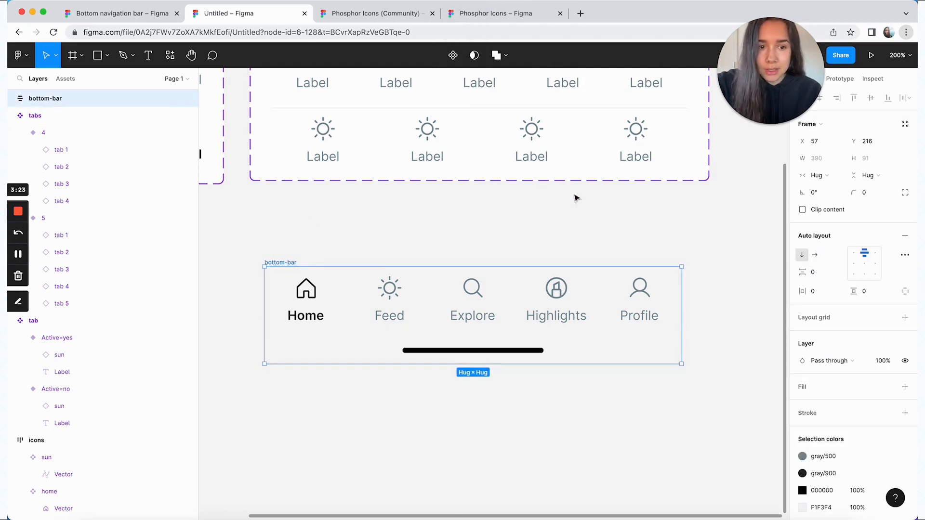
Add an FFFFFF fill to the bottom-bar frame and turn the frame into a component
click(905, 387)
click(746, 345)
click(280, 263)
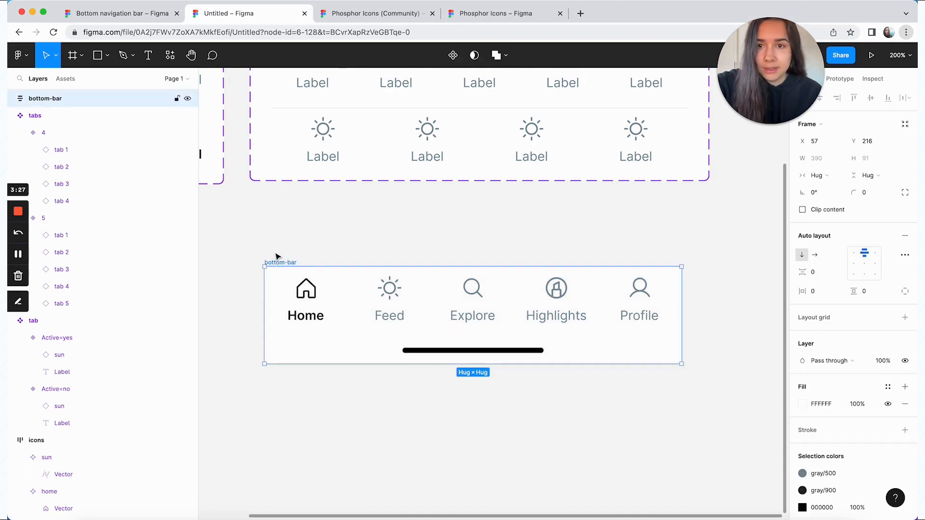
click(453, 55)
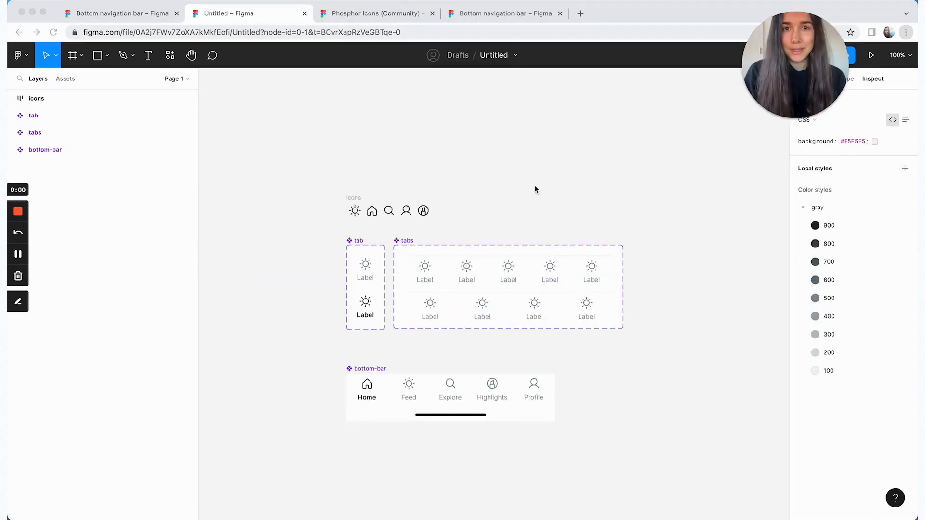